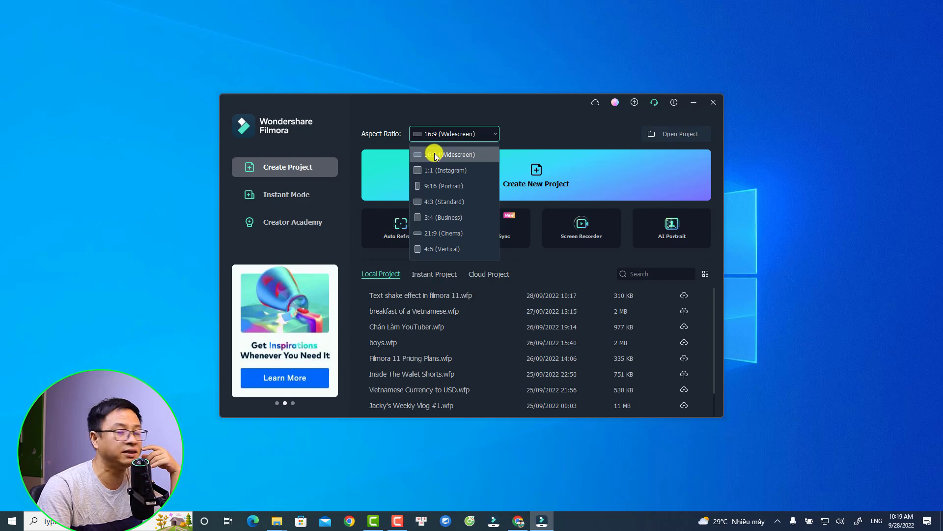
Step: Create a new project with the 16:9 (Widescreen) aspect ratio
left_click(436, 156)
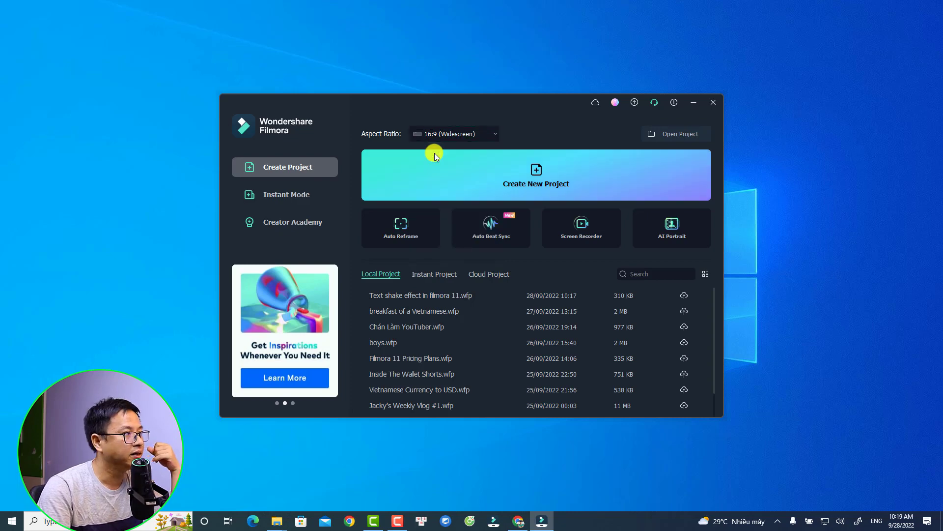
left_click(529, 176)
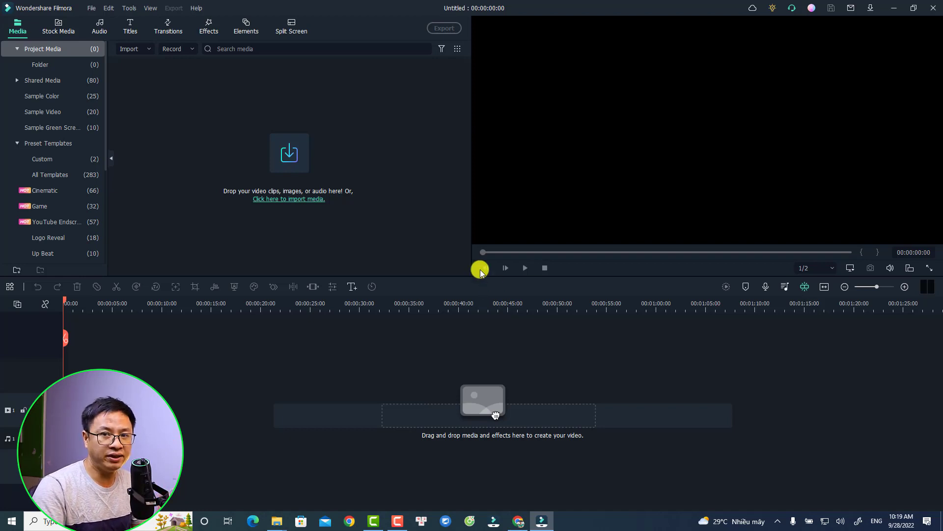
Step: Add the downloaded go-carts amusement park stock clip at the start of video track 1 and zoom the timeline to fit it
left_click(60, 30)
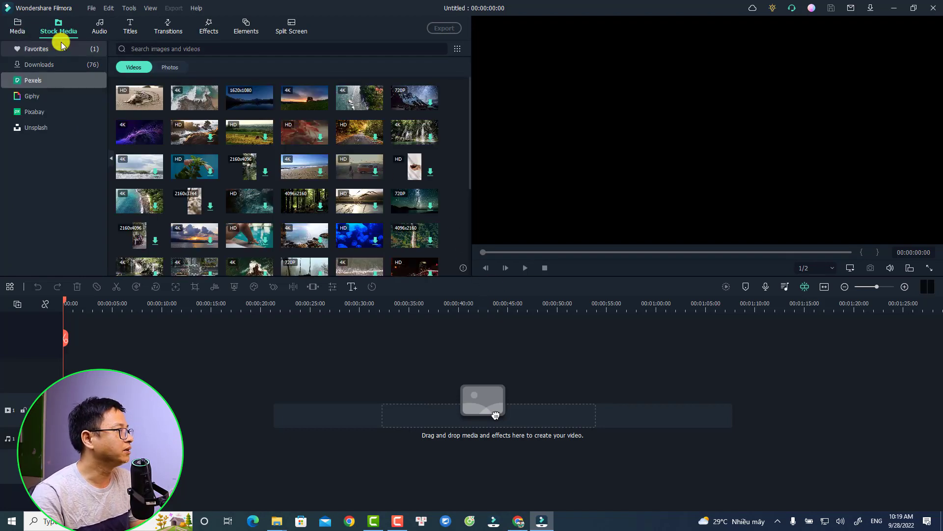
left_click(49, 69)
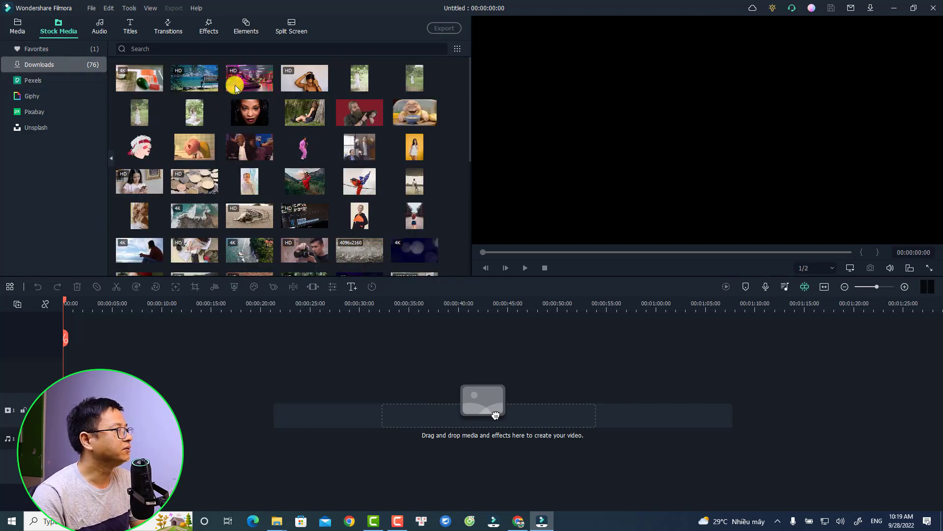
mouse_move(235, 85)
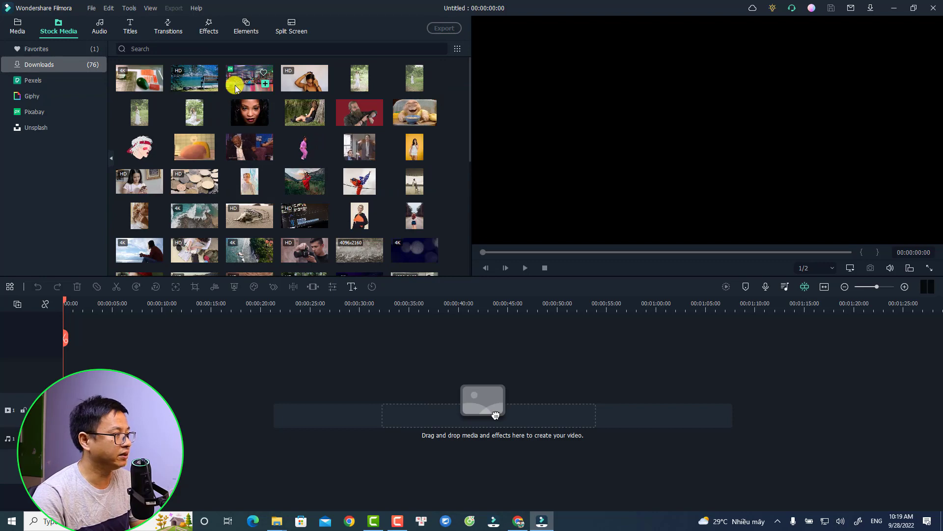
left_click_drag(235, 85, 68, 421)
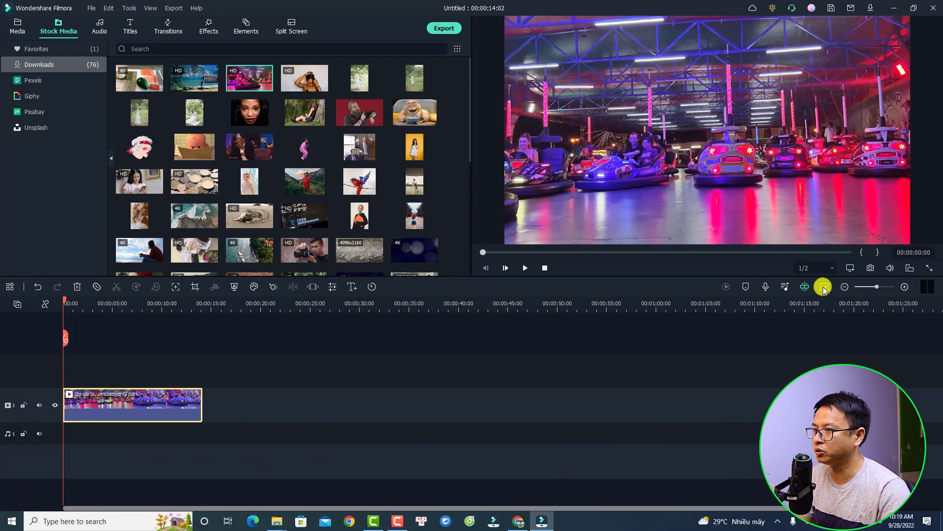
left_click(825, 287)
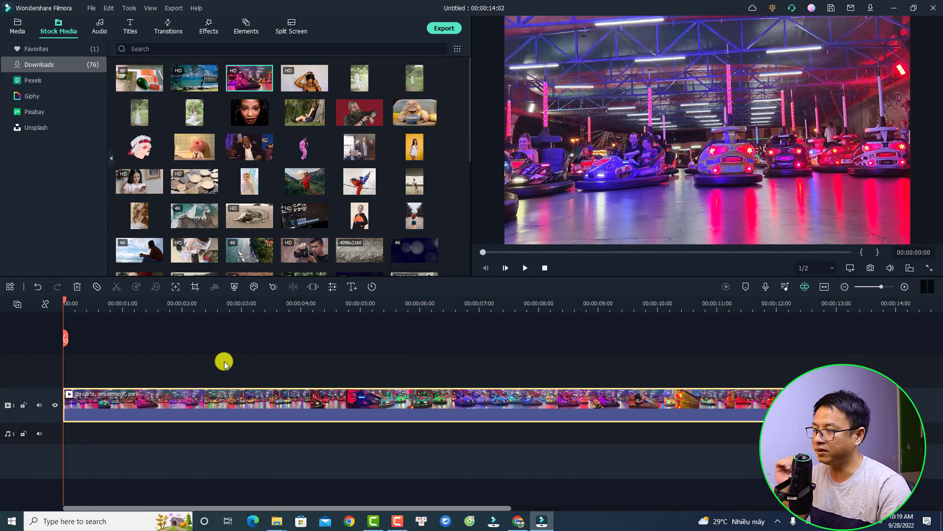
Step: Preview the opening of the clip and add a basic text title above it at 00:00:02:11
key("space")
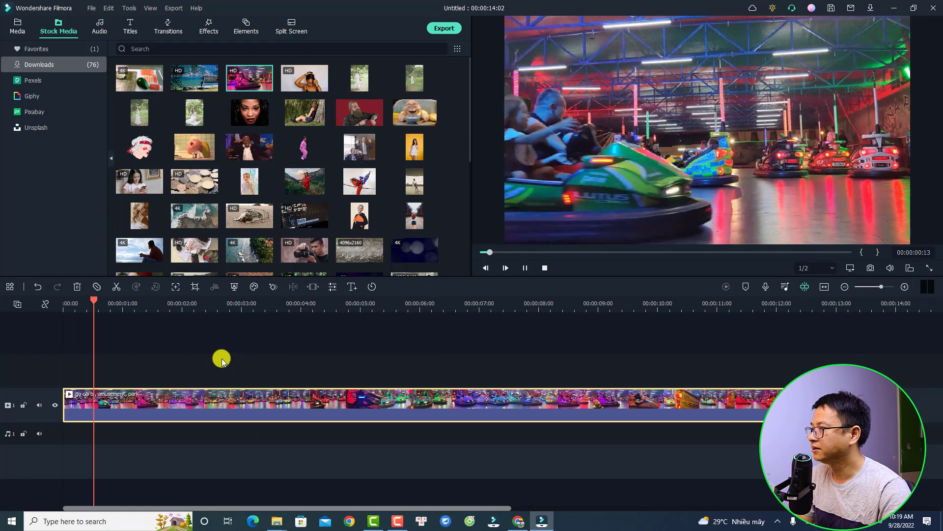
key("space")
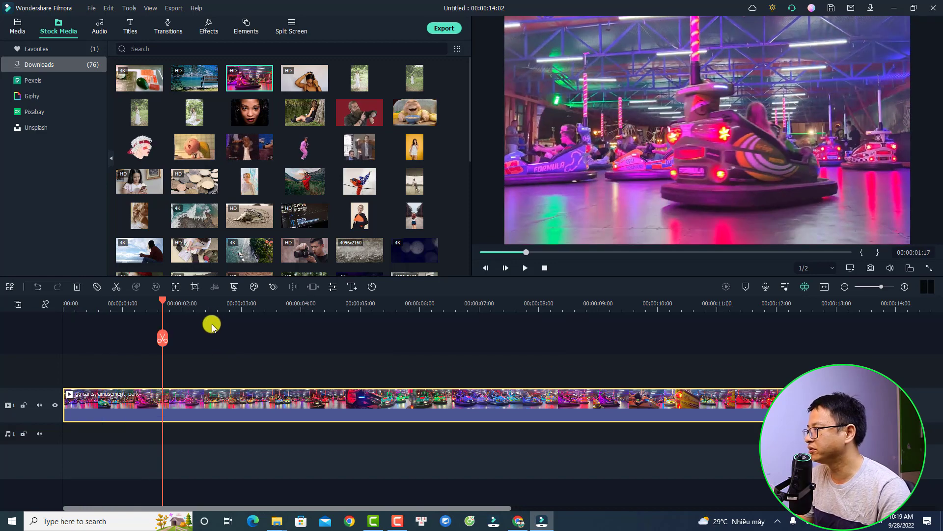
left_click(207, 314)
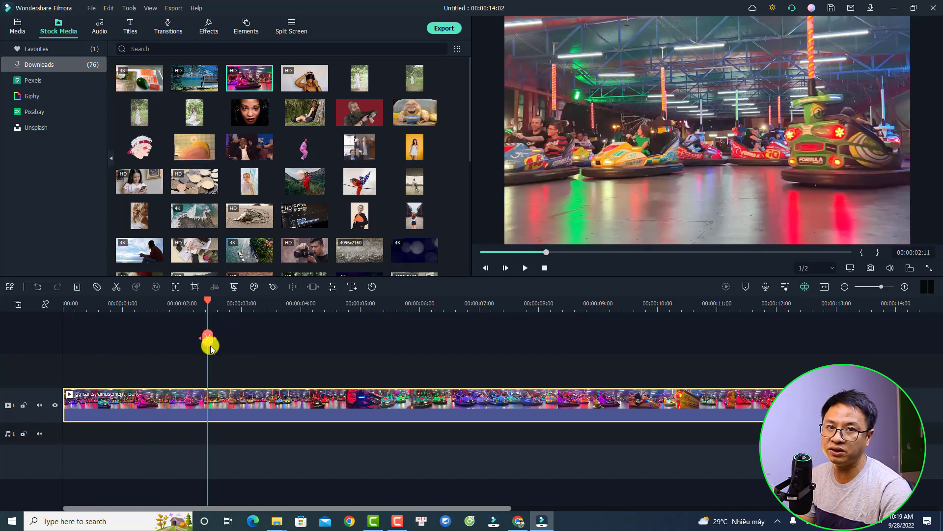
left_click(352, 289)
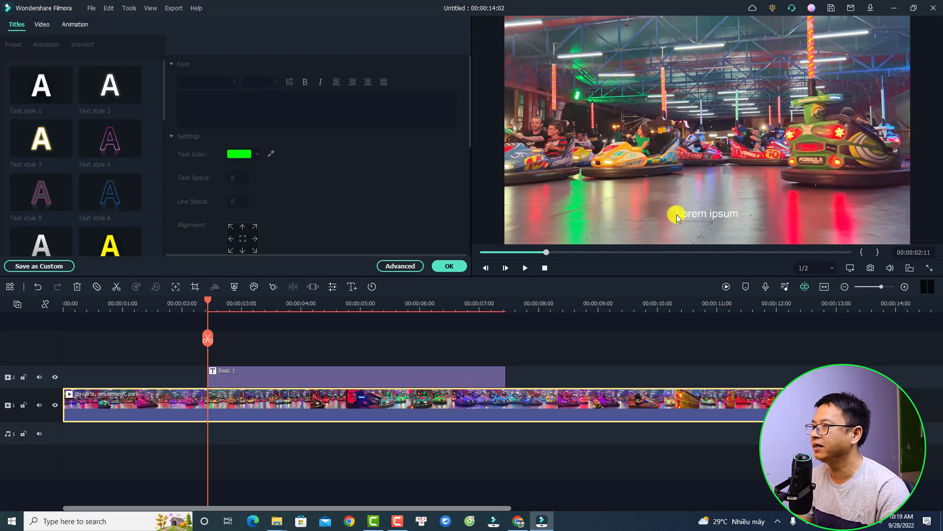
Step: Replace the title's placeholder text with "TEXT SHAKE"
left_click(683, 213)
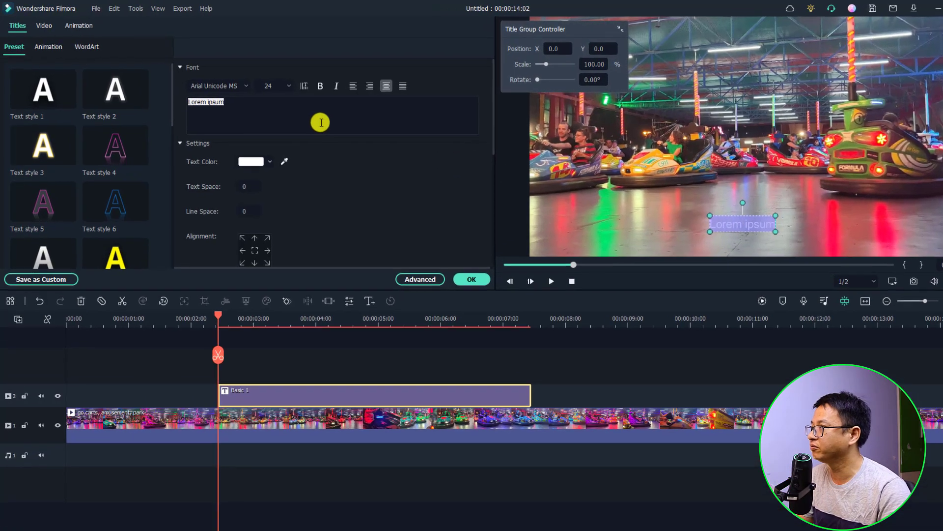
left_click(306, 116)
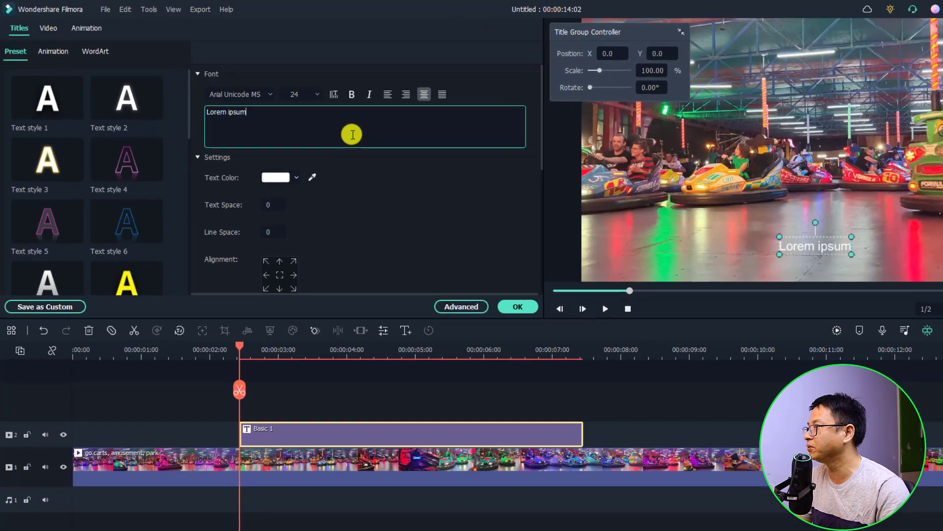
key("ctrl+a")
type("T")
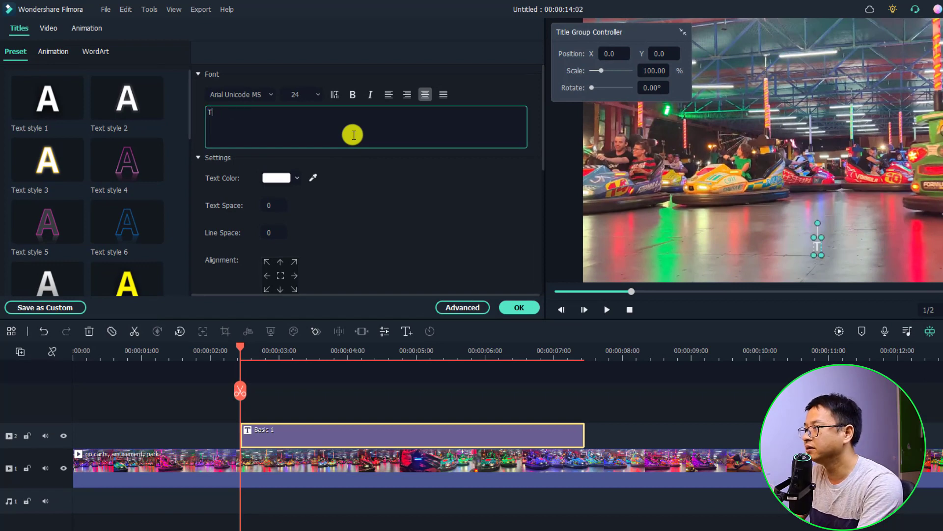
type("EXT SHAKE")
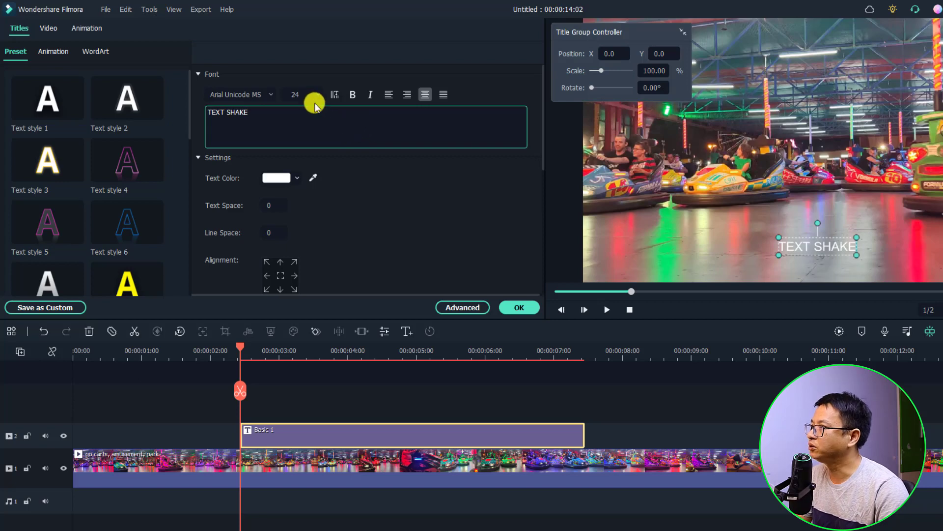
Step: Set the title's font size to 120 and its font to Barlow Black
left_click(305, 94)
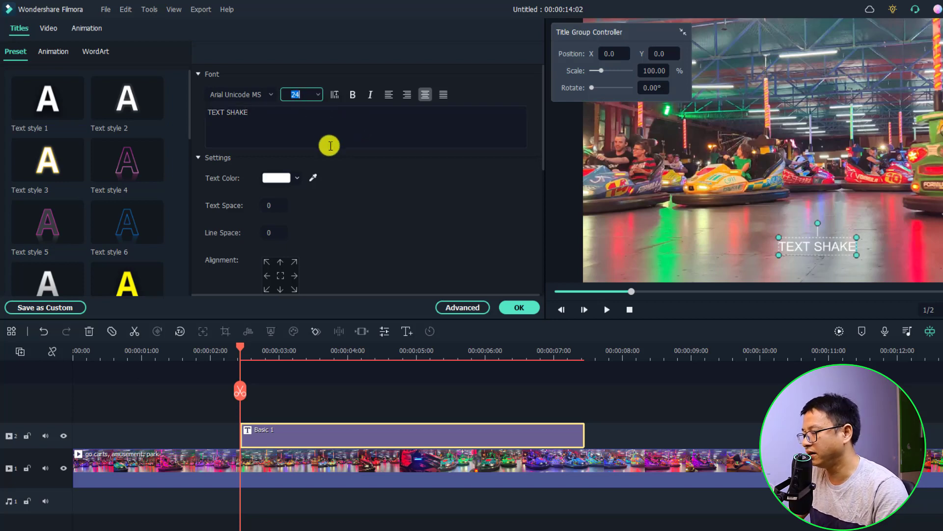
type("120")
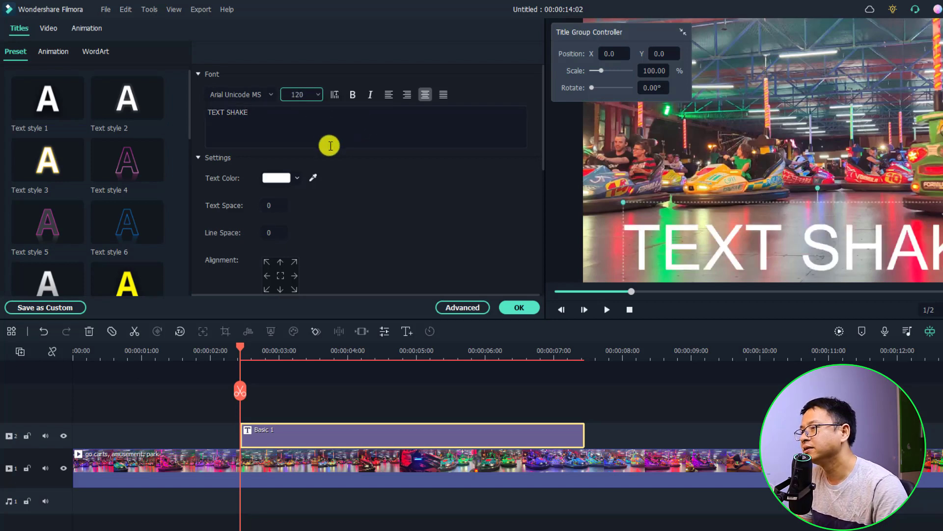
left_click(270, 96)
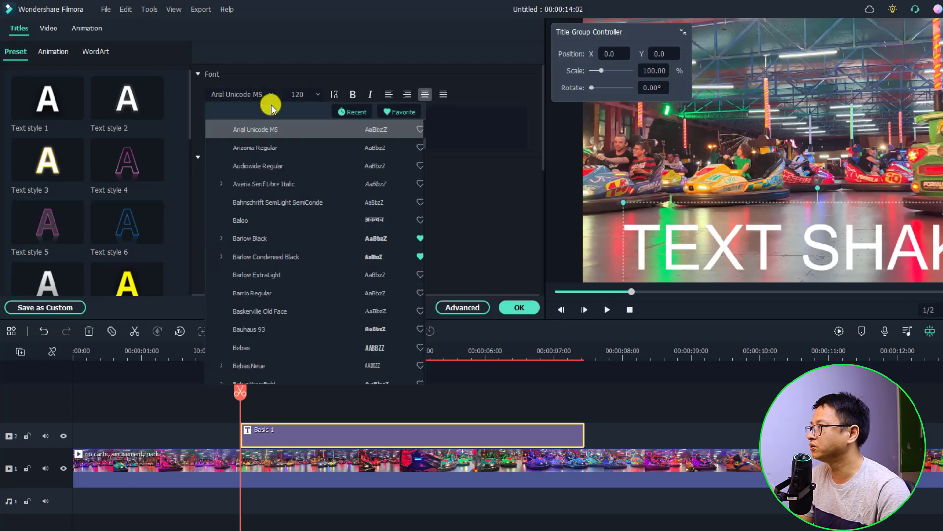
left_click(265, 239)
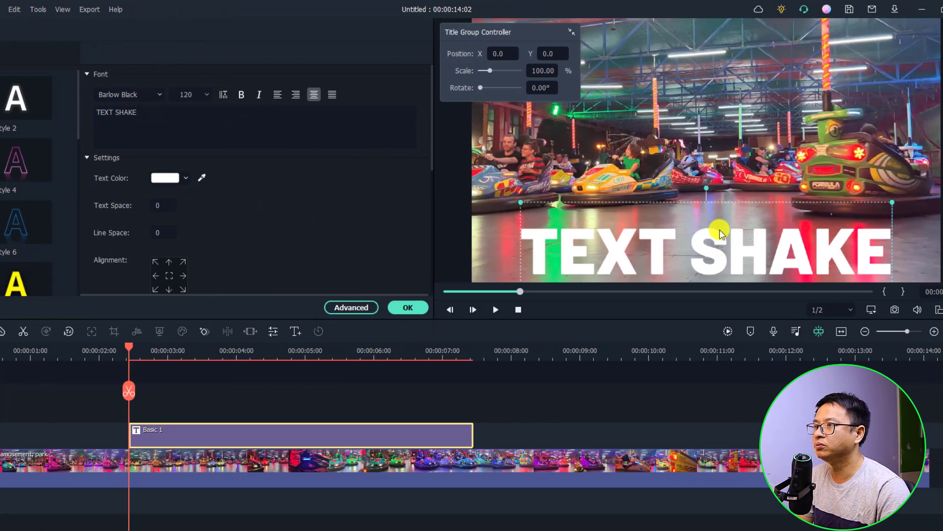
Step: Centre the TEXT SHAKE title in the video frame, confirm the title edits and play it back briefly
left_click_drag(704, 248, 703, 148)
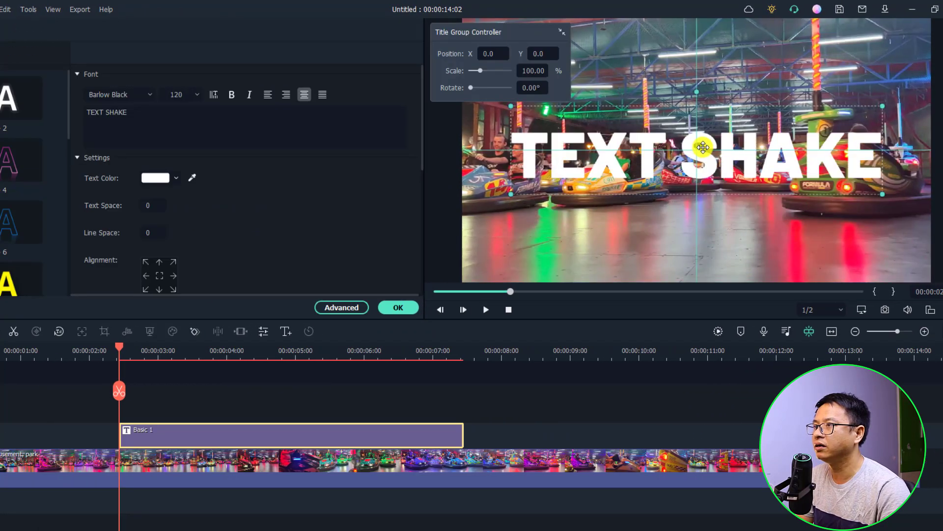
left_click(403, 309)
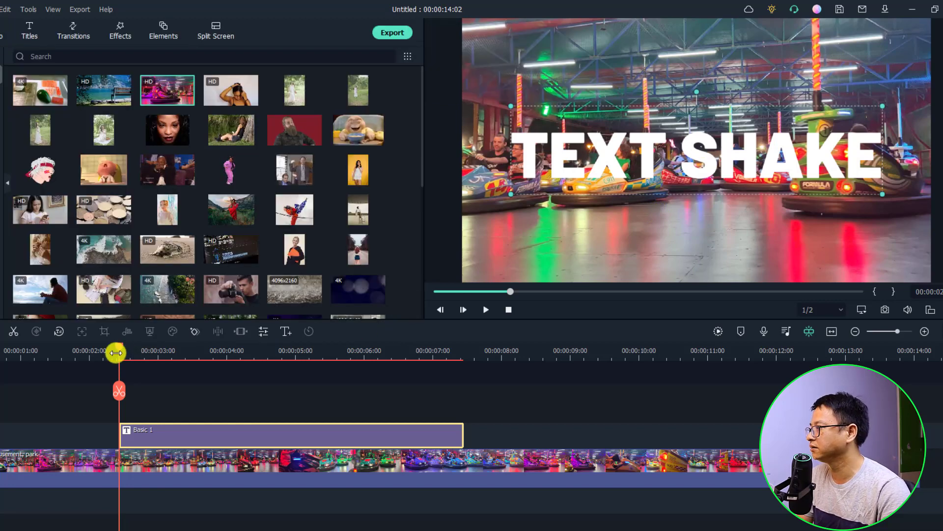
key("space")
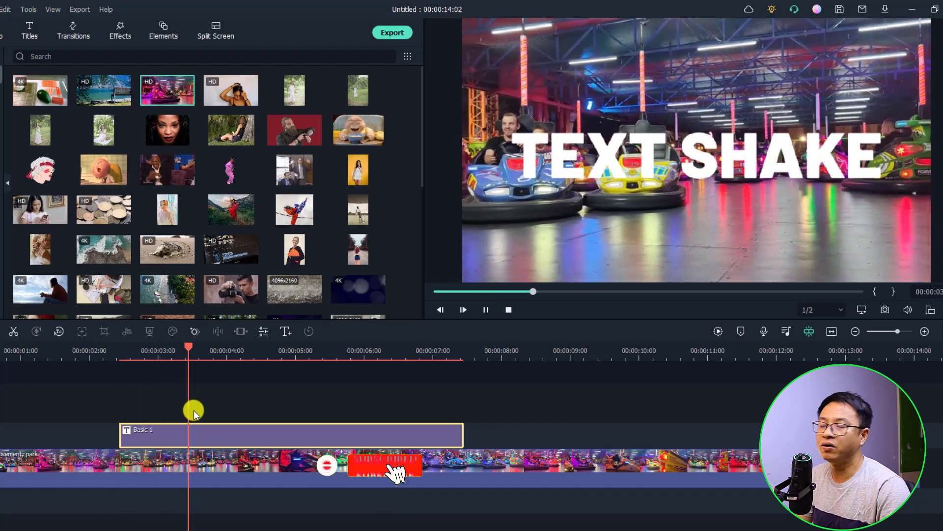
key("space")
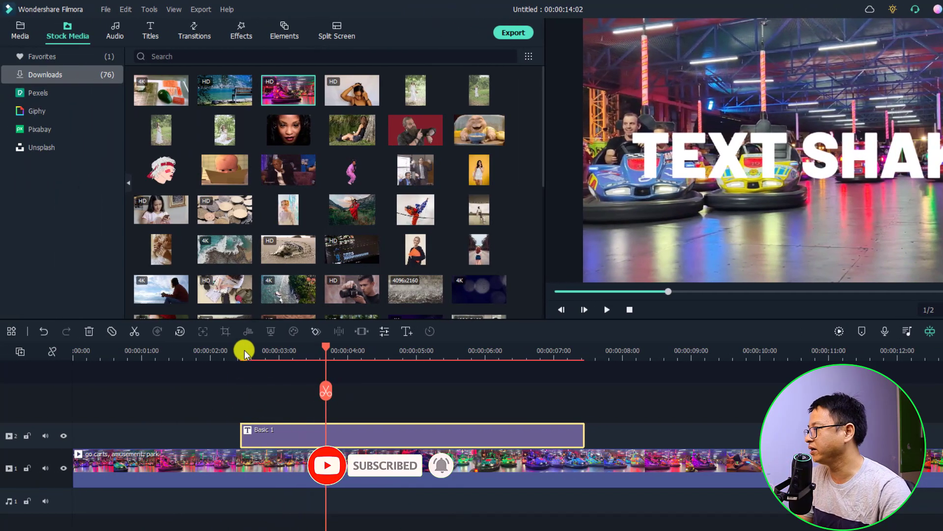
Step: Add the Sideways 1 effect from the Shake filters on the track above the title, aligned with the title's start
left_click(243, 352)
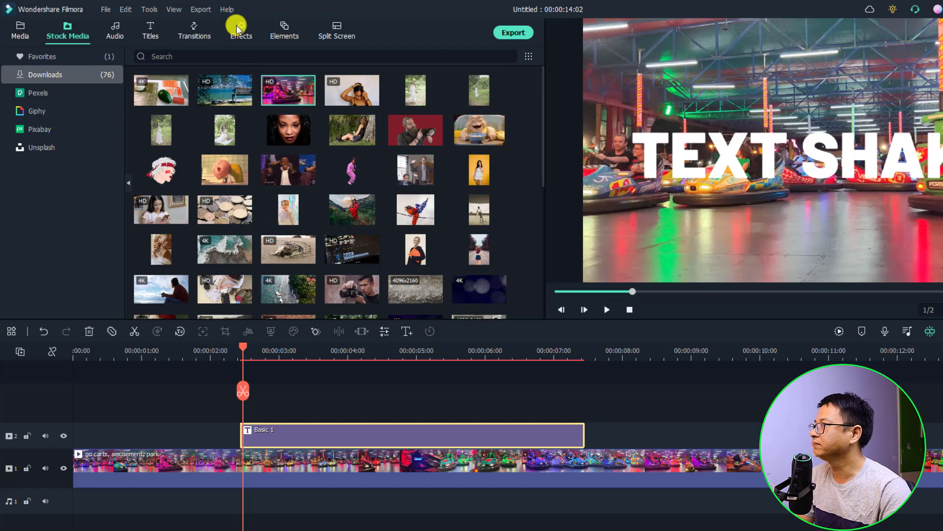
left_click(239, 38)
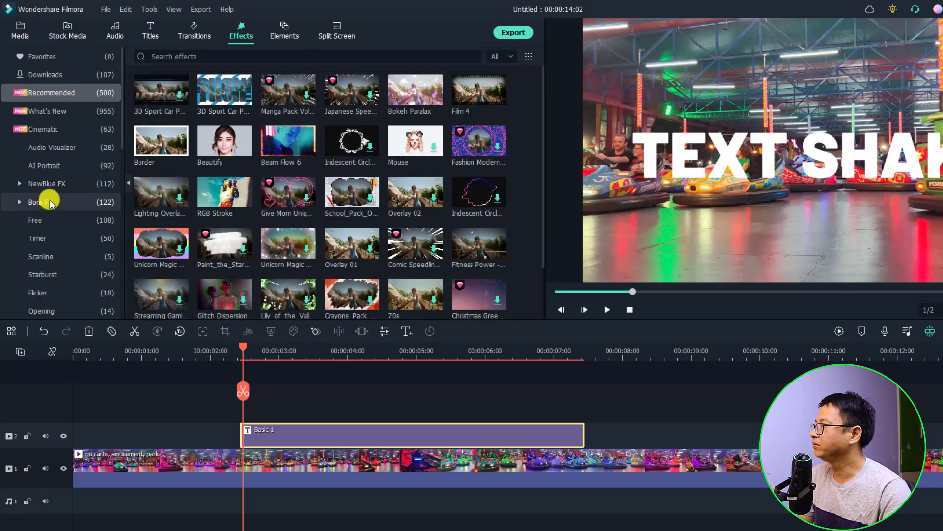
scroll(59, 241, "down", 2)
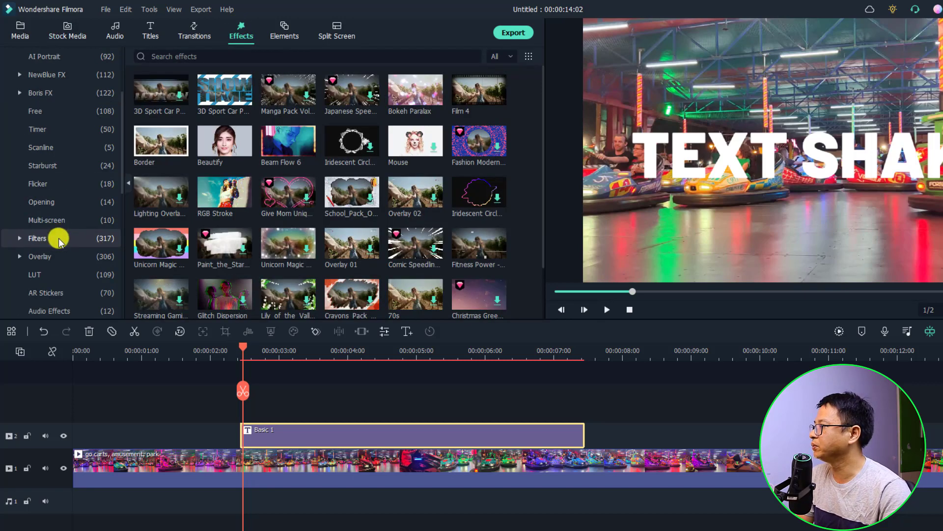
left_click(19, 239)
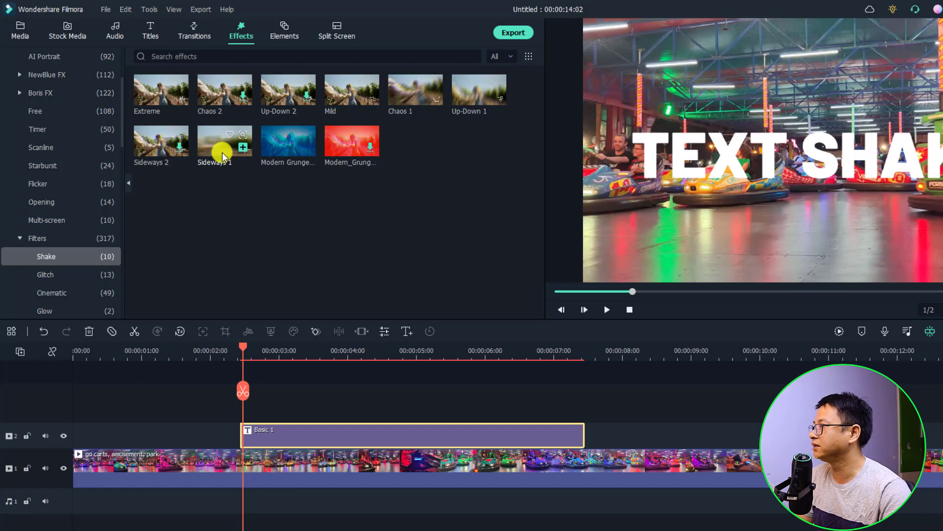
left_click_drag(222, 157, 235, 409)
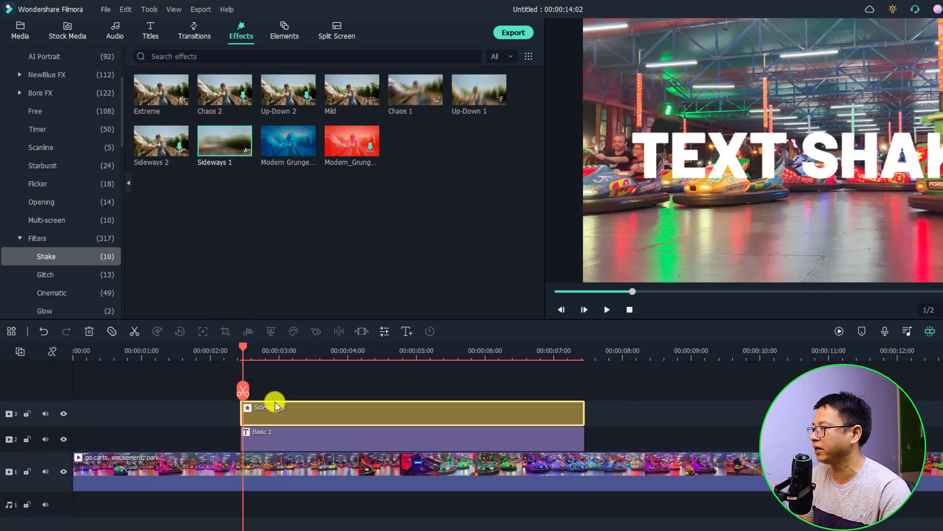
Step: Split the Sideways 1 effect at about 3 seconds and delete the portion after the cut
left_click_drag(244, 349, 276, 353)
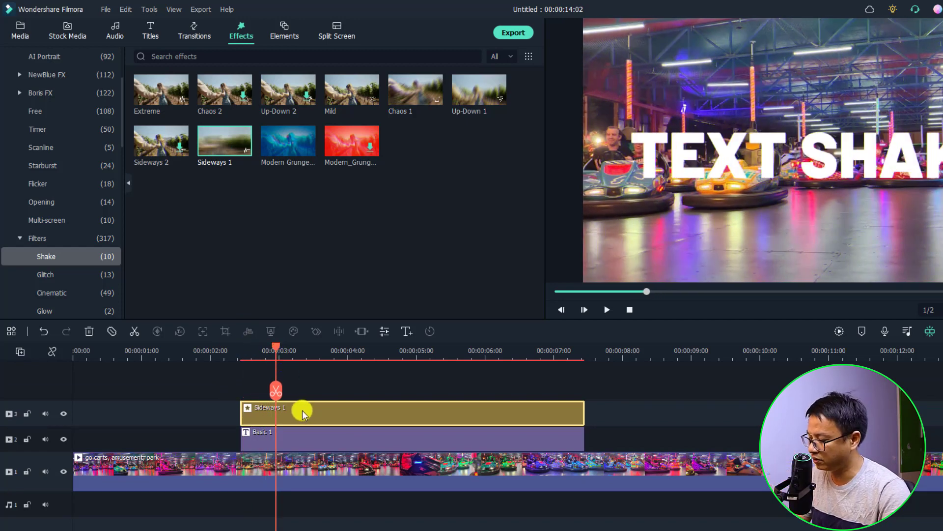
left_click(276, 392)
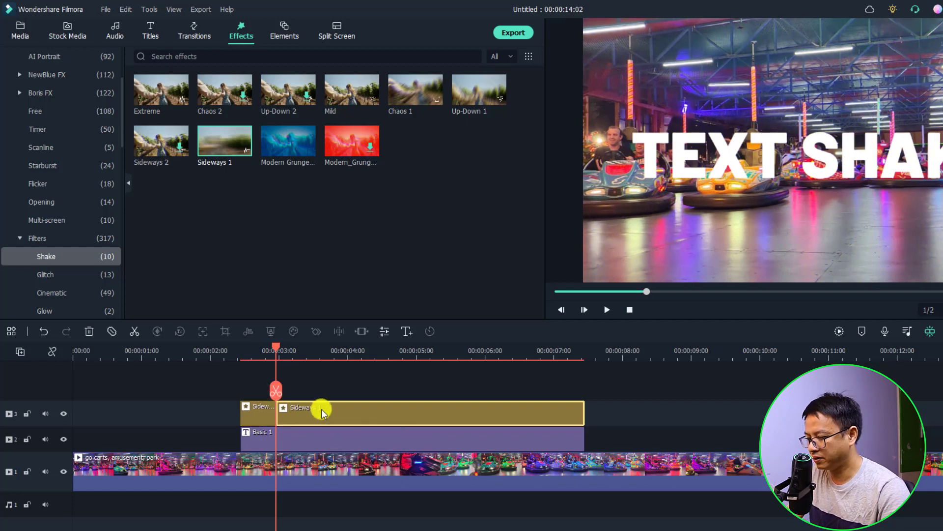
key("Delete")
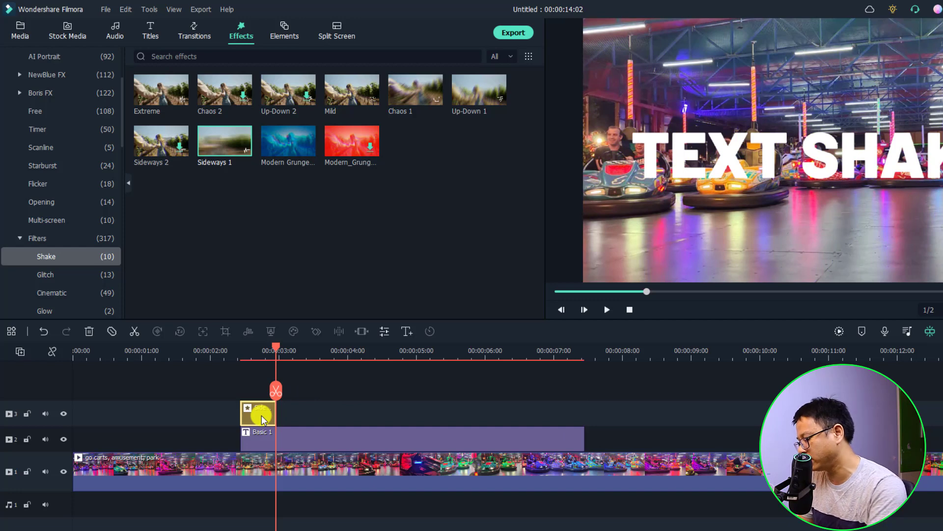
Step: Duplicate the short Sideways 1 segment, align the copy with the end of the title and play back the result
key("ctrl+d")
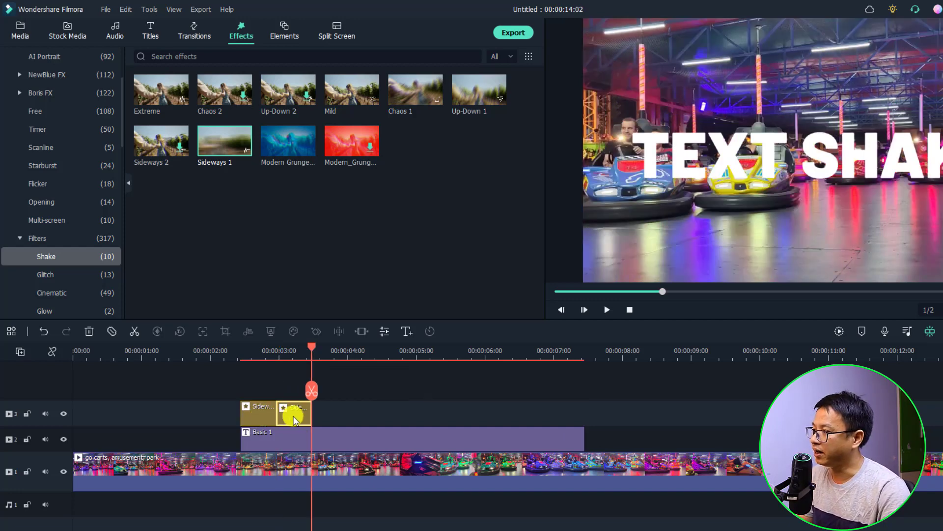
left_click_drag(293, 418, 566, 415)
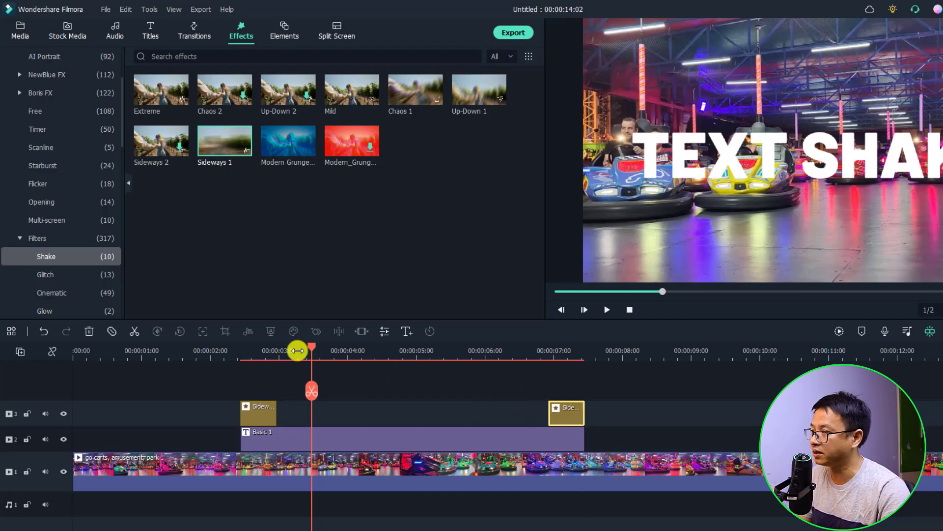
left_click(218, 350)
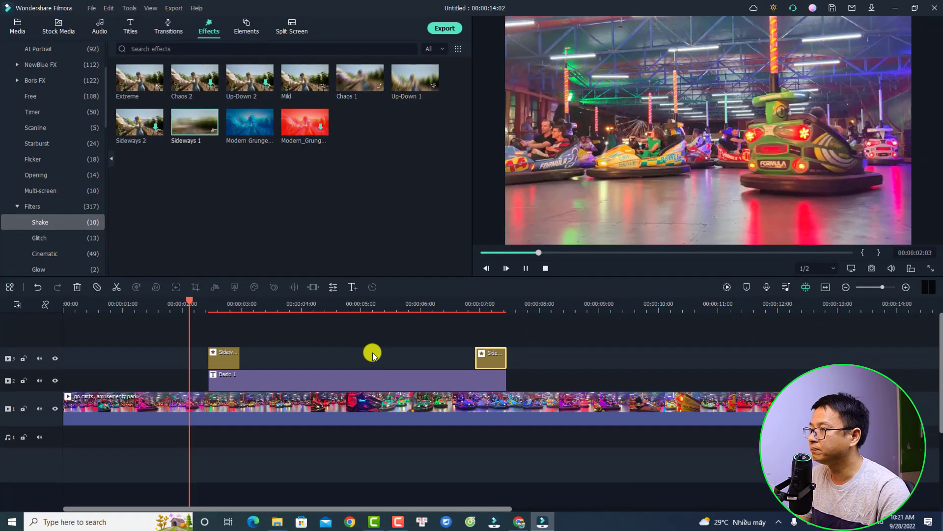
key("space")
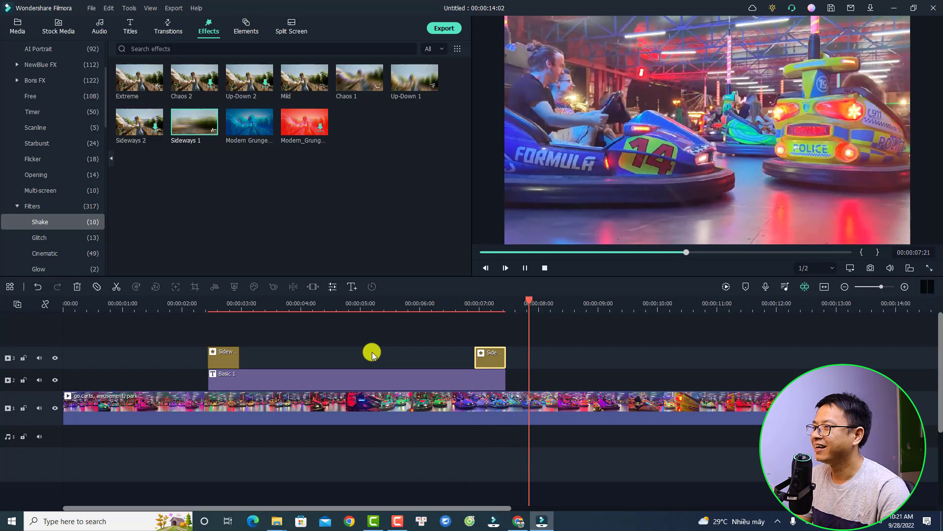
Step: Hide the go carts video track and play back the shaking title on its own from just before its start
key("space")
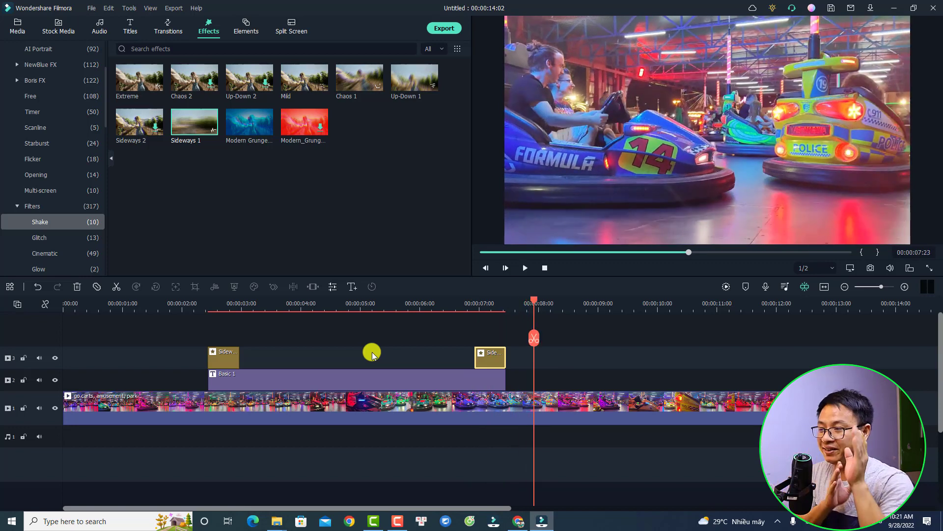
left_click(55, 408)
left_click(203, 309)
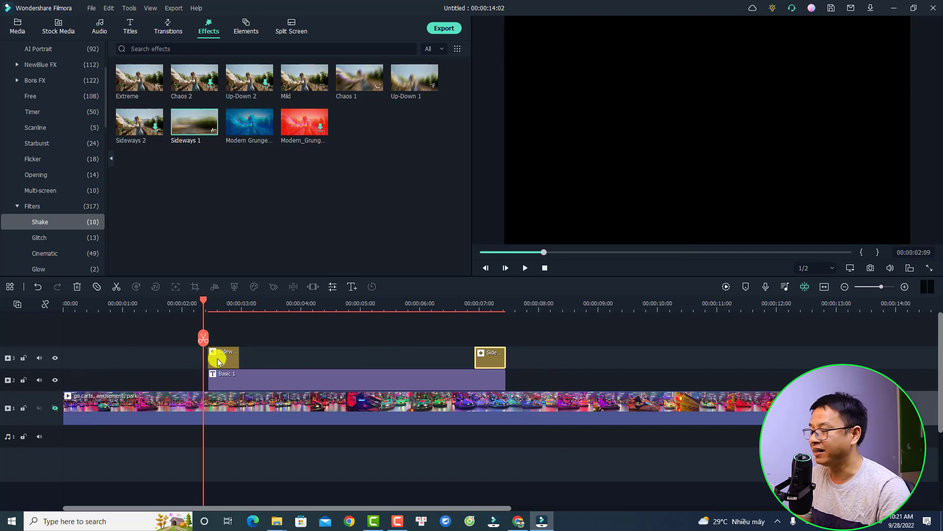
key("space")
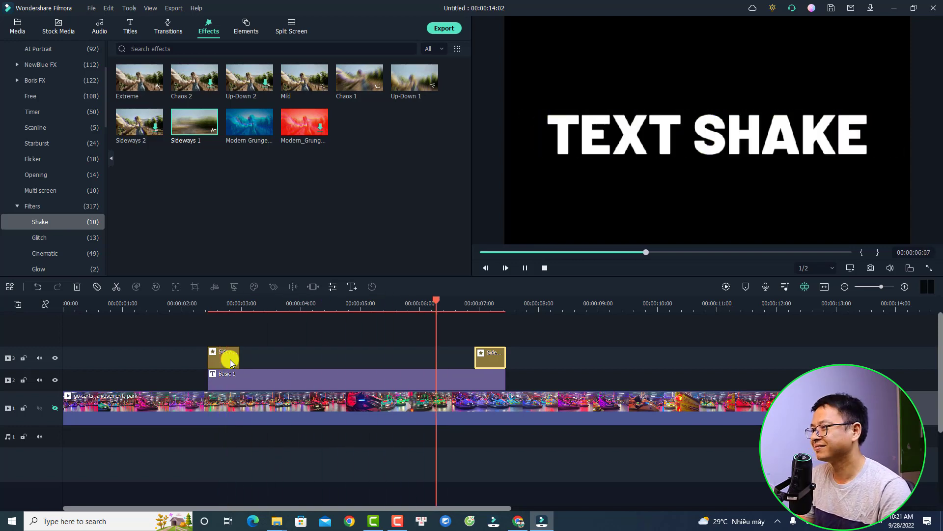
key("space")
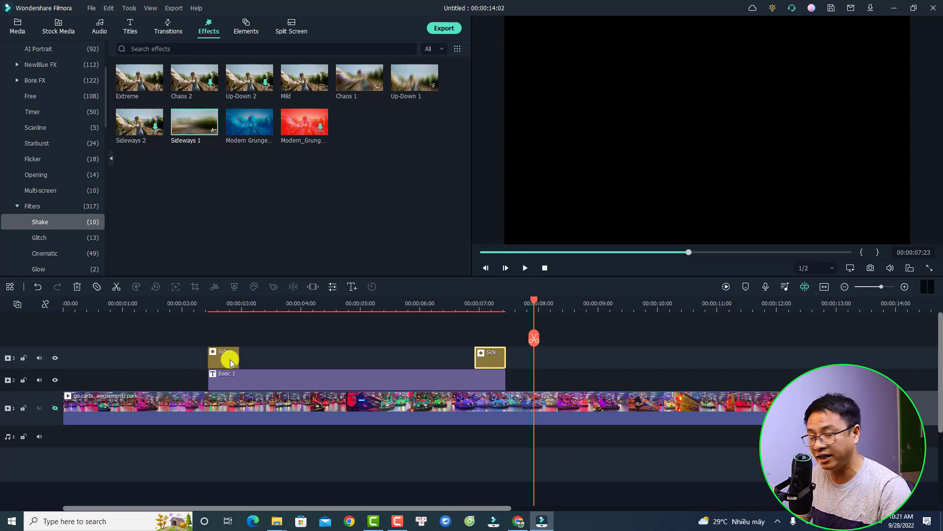
Step: Mark the timeline range covering the full length of the title, from its start to its end
key("x")
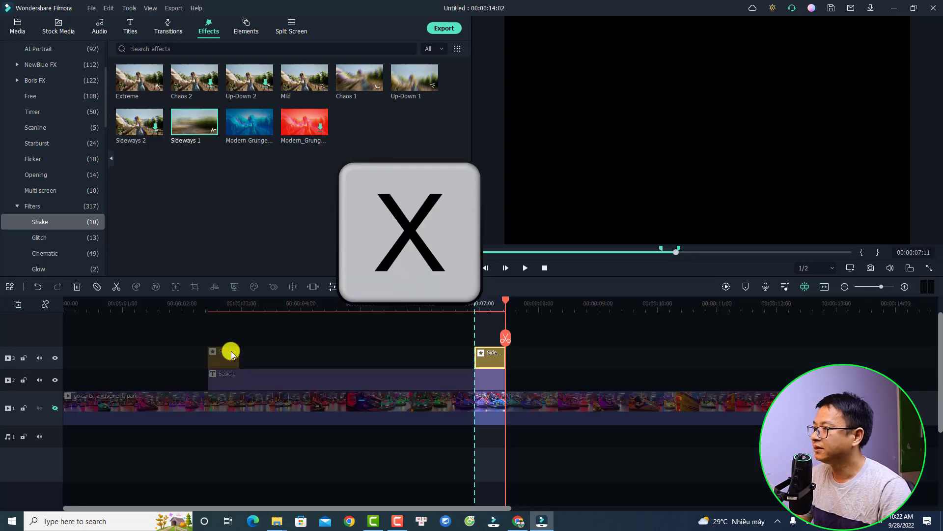
left_click_drag(474, 299, 208, 336)
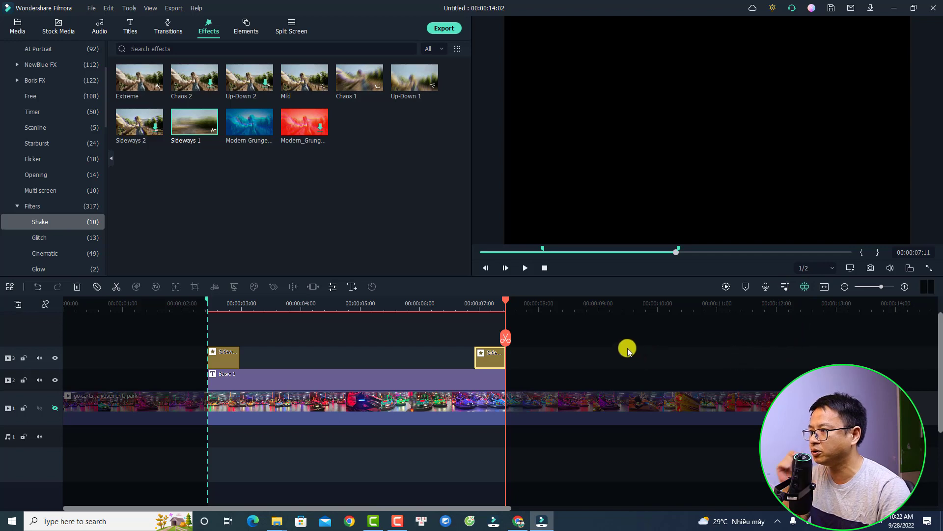
left_click_drag(505, 300, 522, 305)
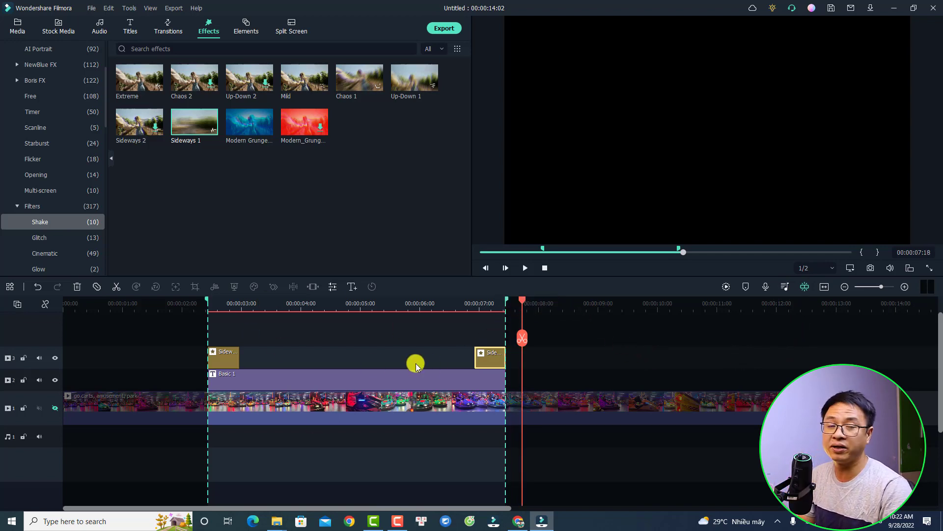
Step: Export the marked range in GoPro Cineform format with Best quality and the CFHD(Alpha) encoder
left_click(445, 28)
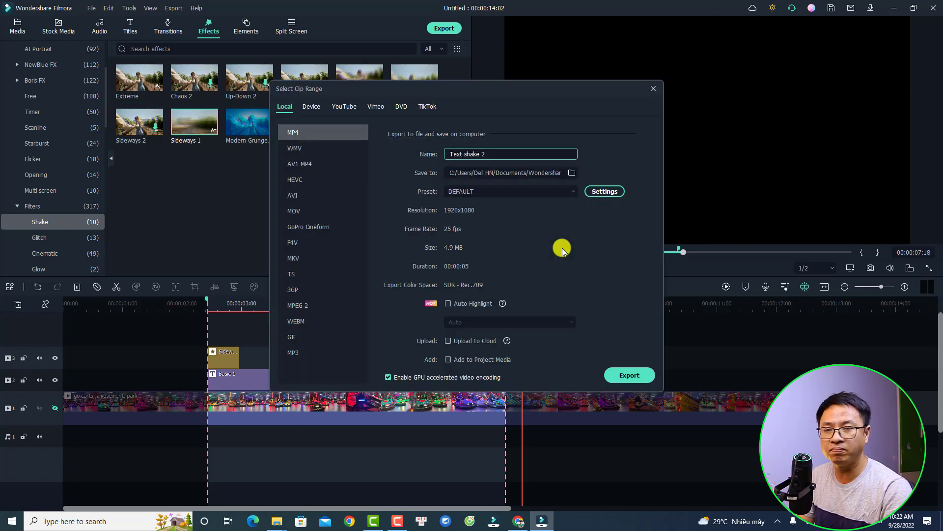
left_click(294, 228)
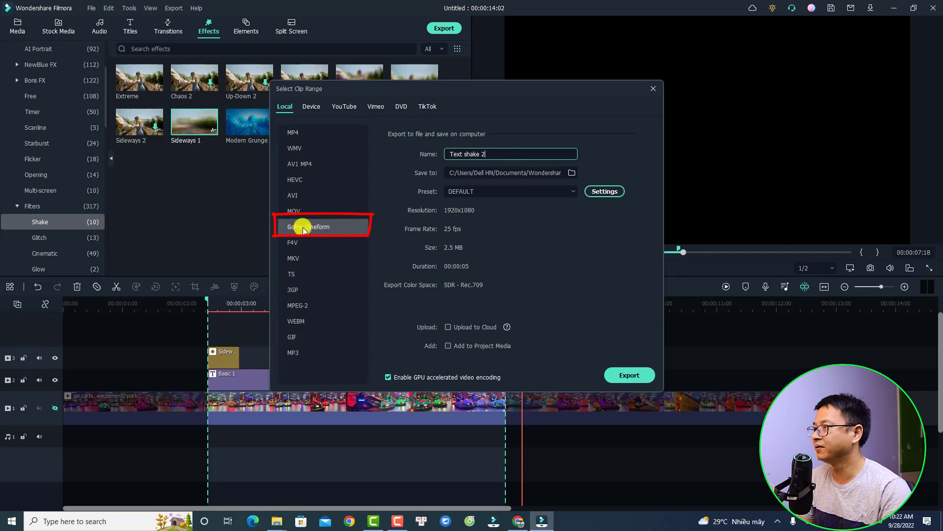
left_click(604, 192)
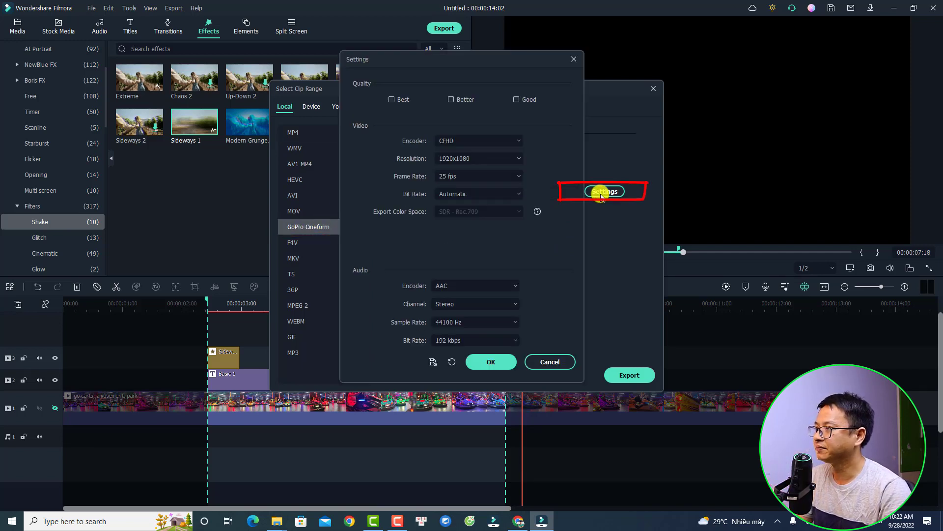
left_click(393, 100)
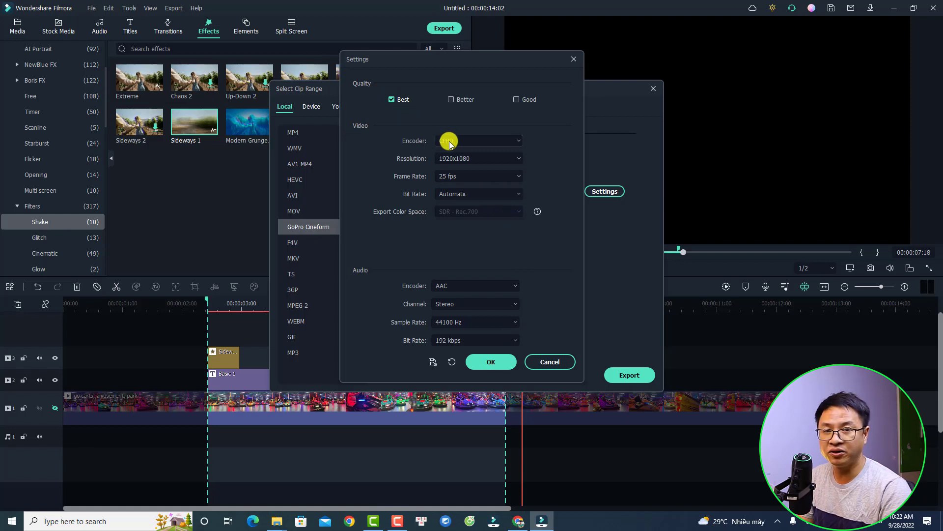
left_click(518, 141)
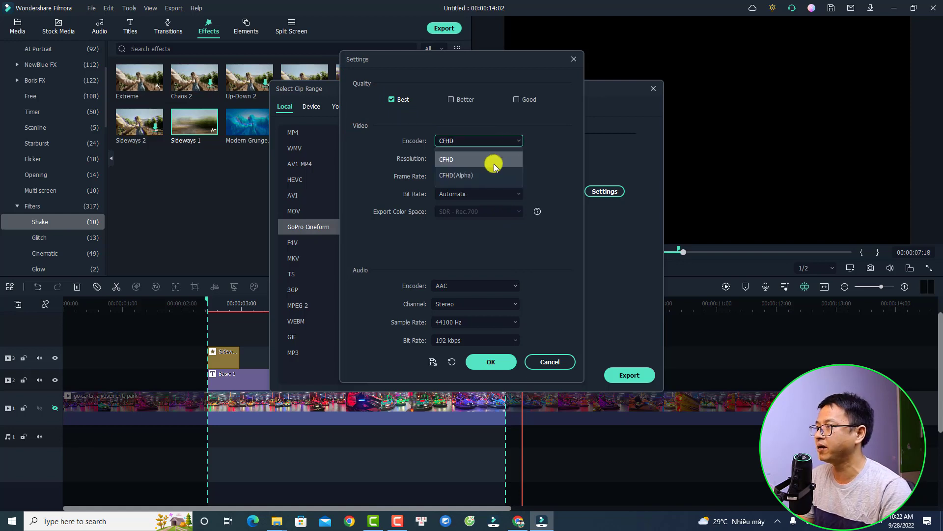
left_click(453, 178)
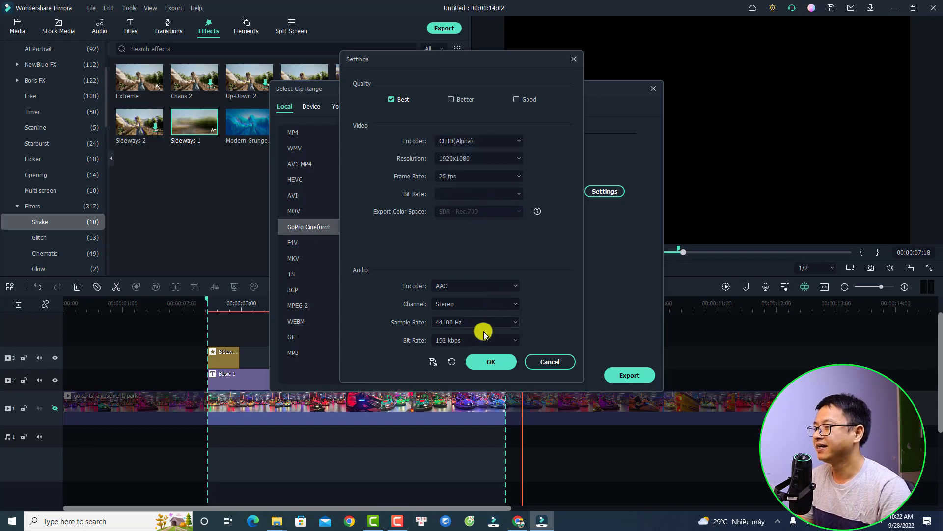
left_click(489, 362)
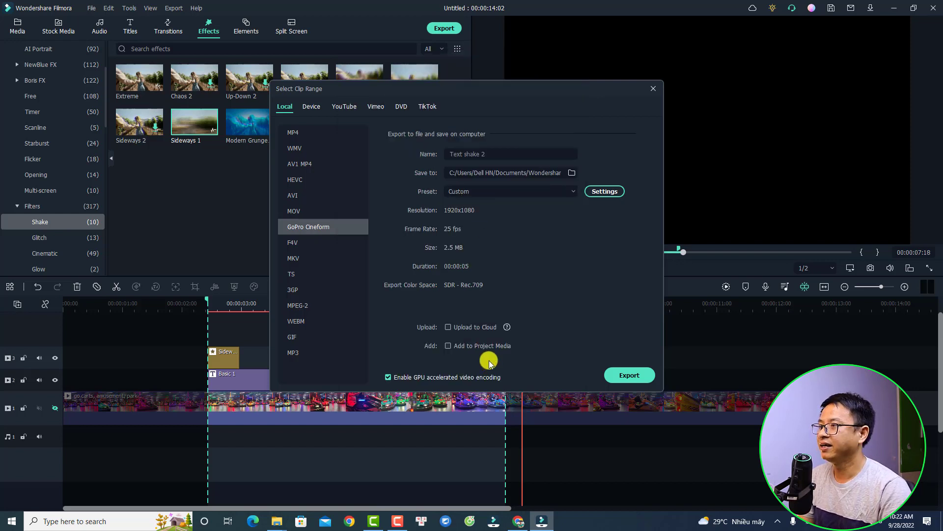
left_click(626, 376)
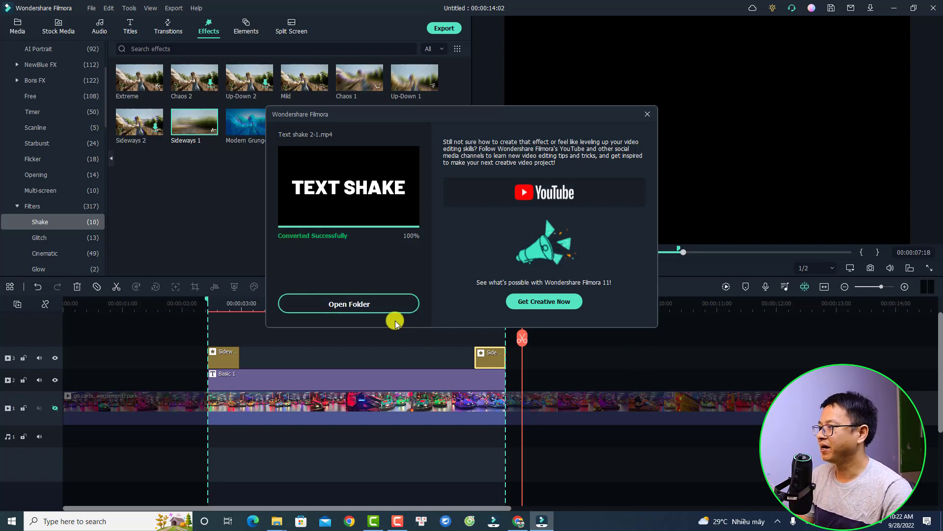
Step: Add the exported Text shake 2-1 file from the output folder to the timeline and close the folder
left_click(339, 307)
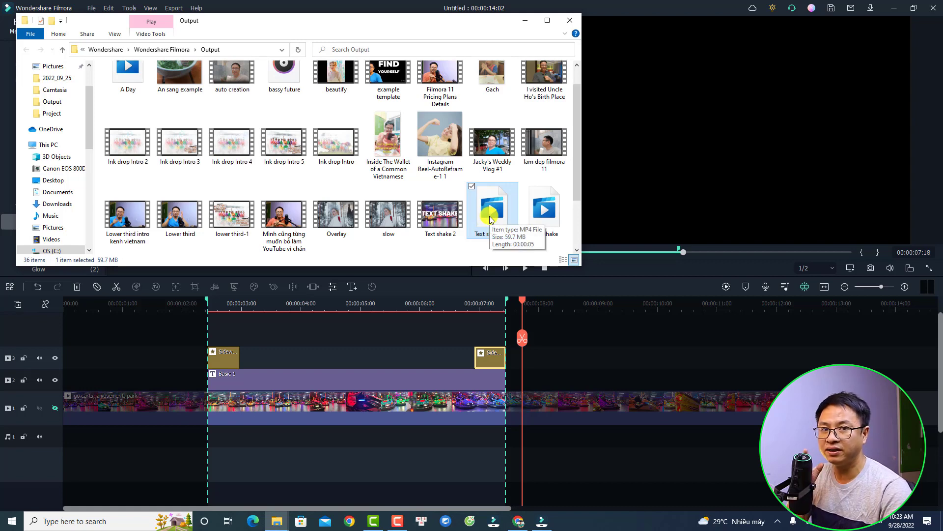
left_click_drag(490, 219, 545, 368)
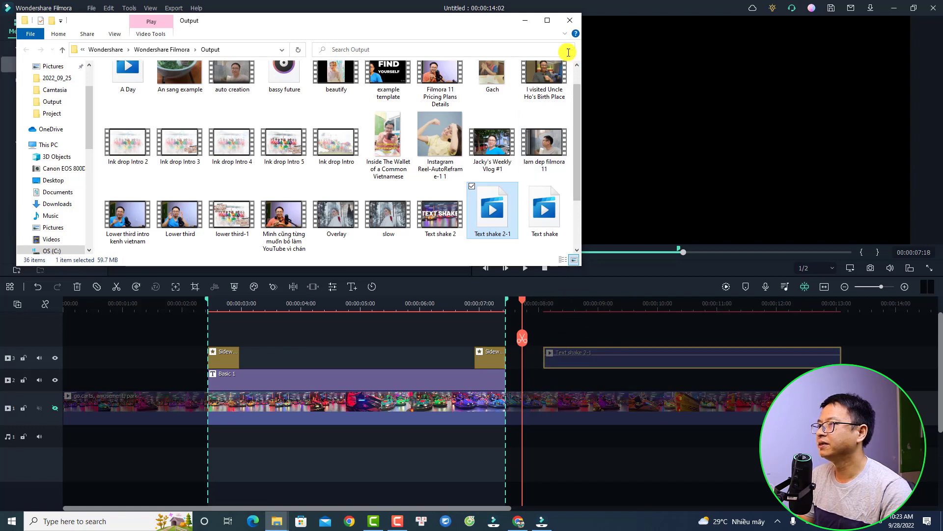
left_click(570, 22)
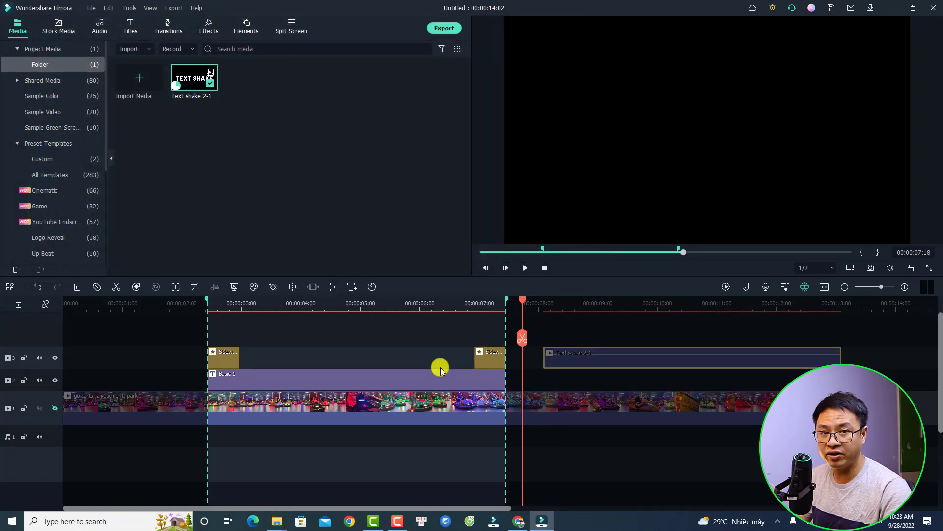
Step: Clear the marked range and move the Text shake 2-1 clip to a new track above the shake effects, aligned with the title's start
key("shift+x")
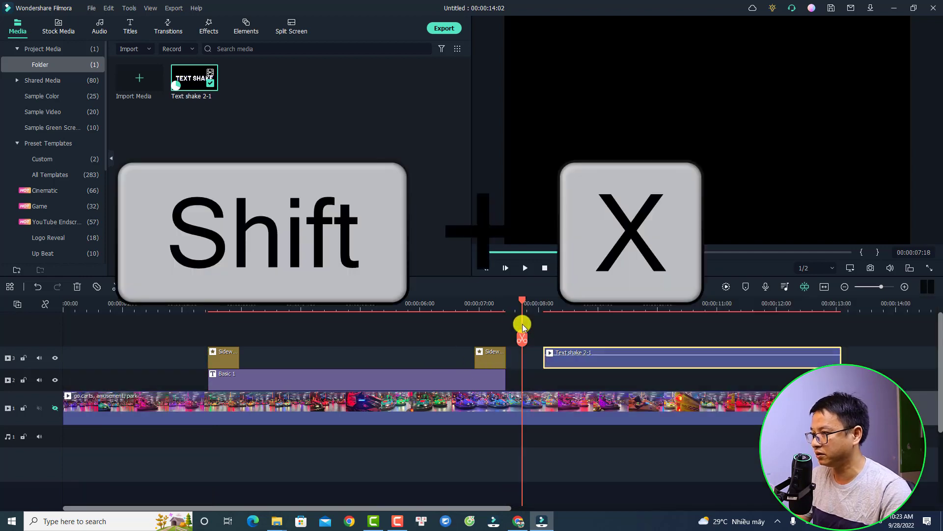
left_click_drag(576, 360, 240, 328)
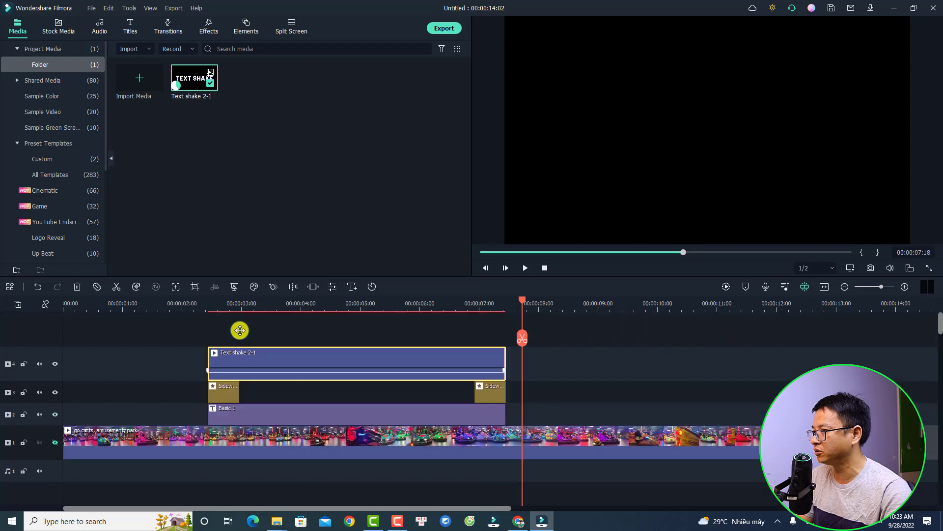
left_click(220, 309)
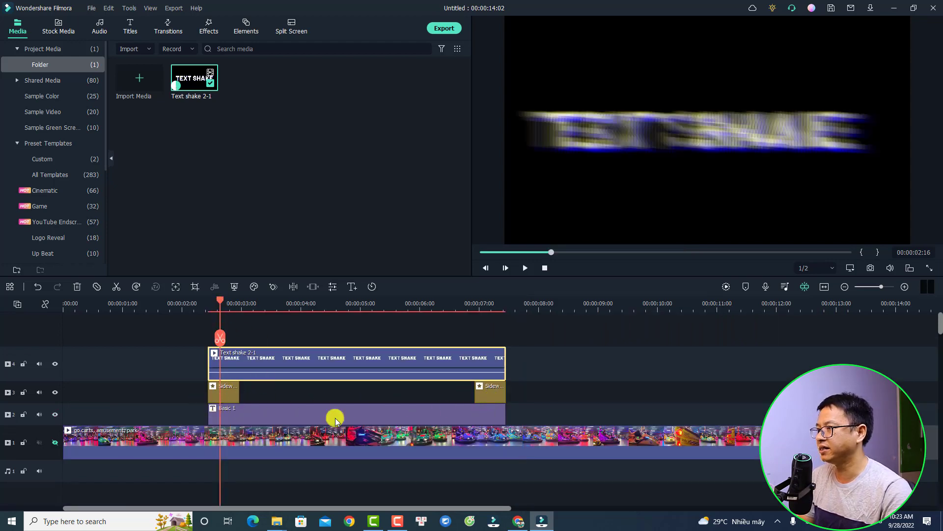
Step: Hide the shake effects and title tracks, show the go carts track again, and play back the composite
left_click(55, 392)
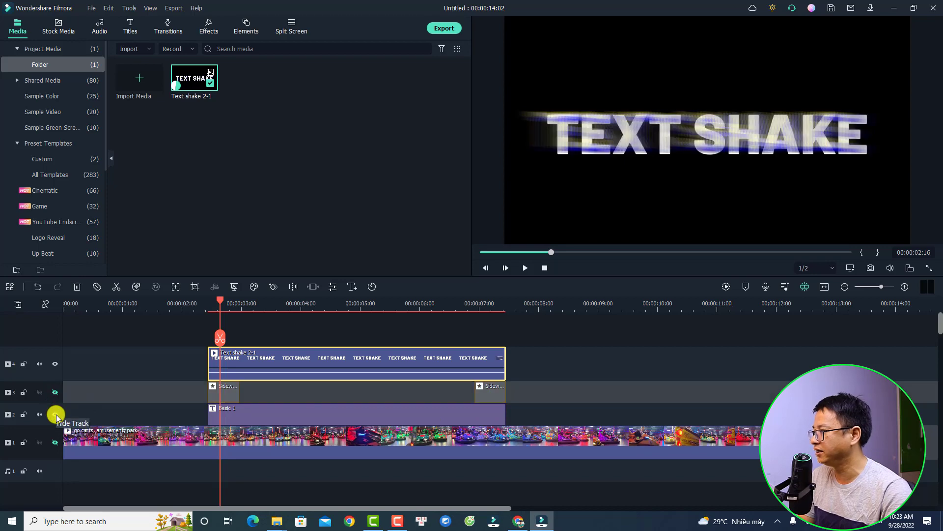
left_click(55, 414)
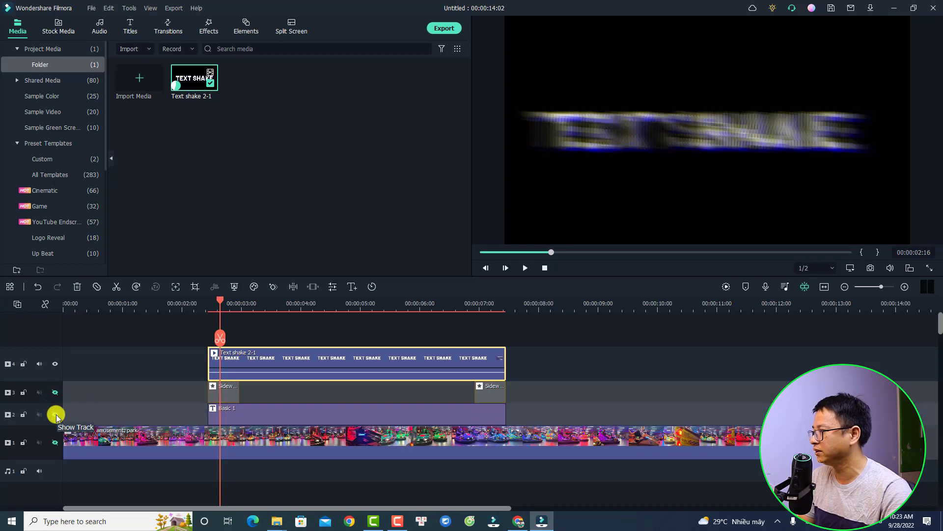
left_click(55, 443)
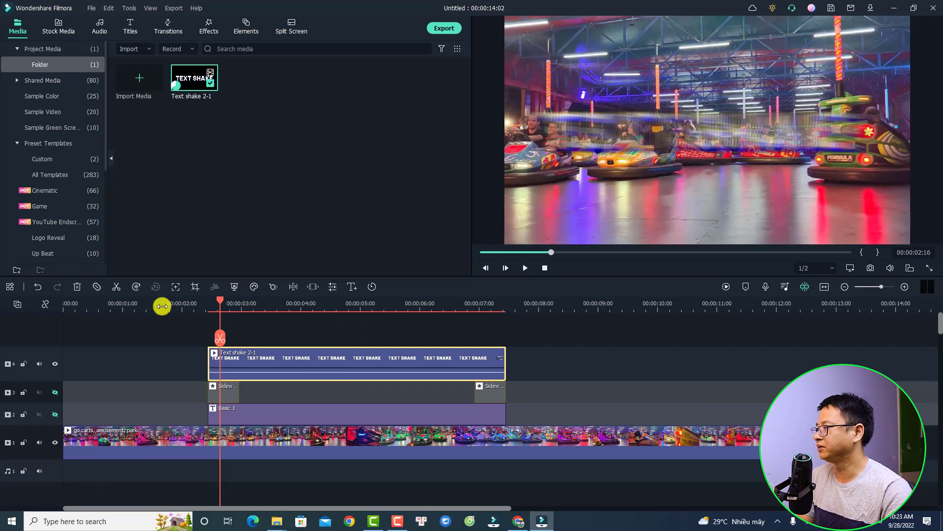
left_click(162, 306)
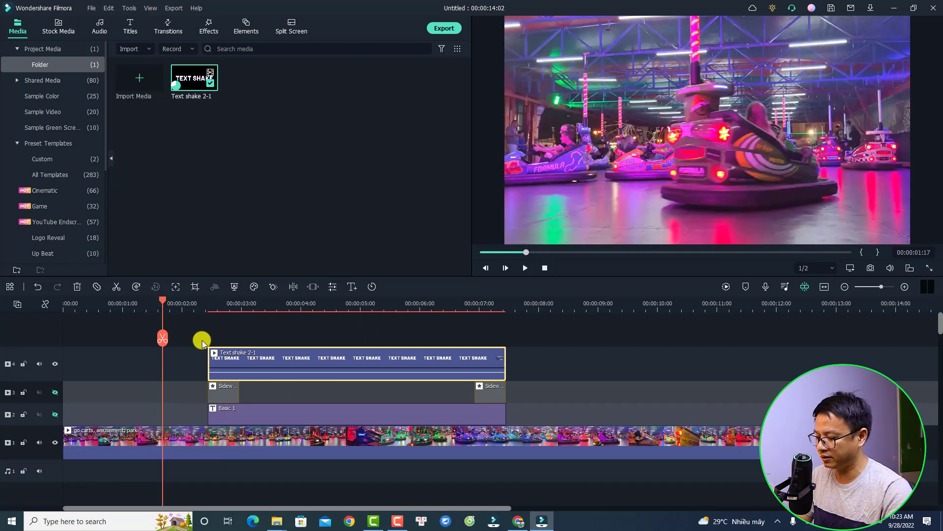
key("space")
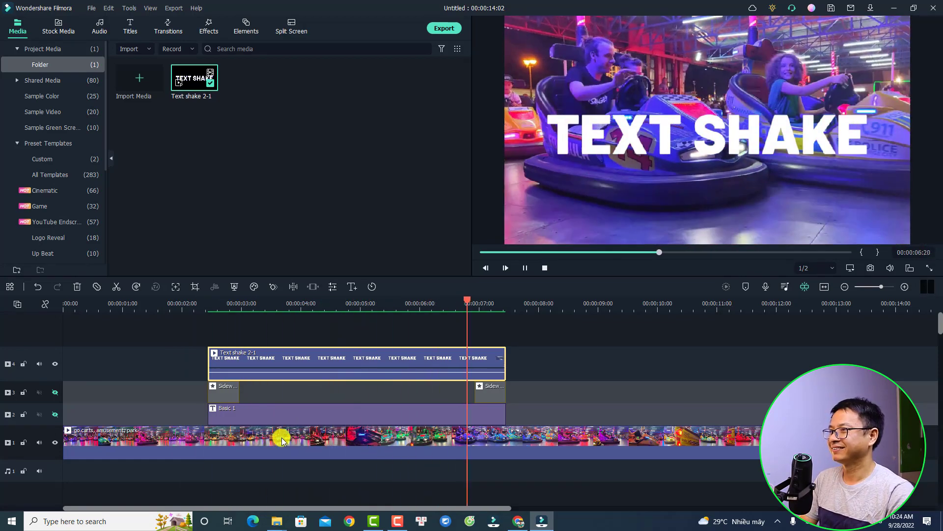
key("space")
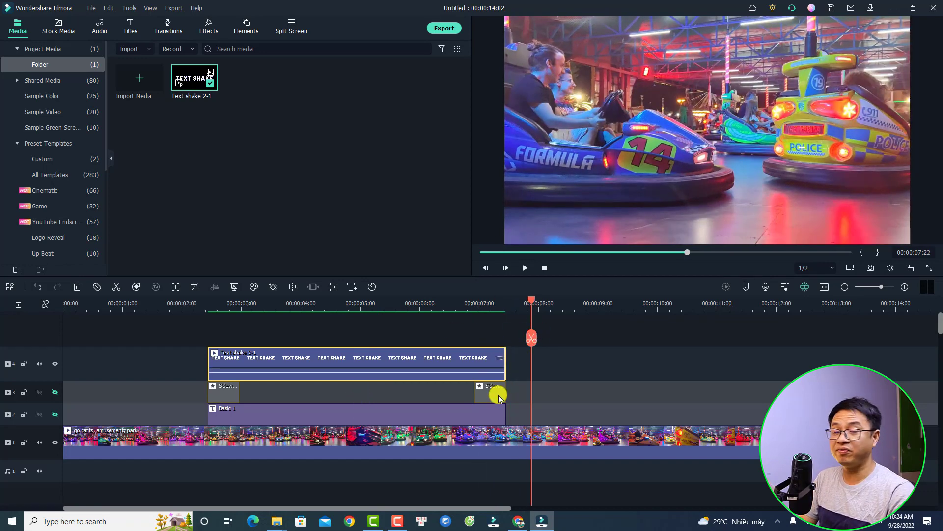
Step: Search the audio library for "glitch" and add Digital Glitch 01 to the audio track, aligned with the start of the Text shake 2-1 clip
left_click(101, 31)
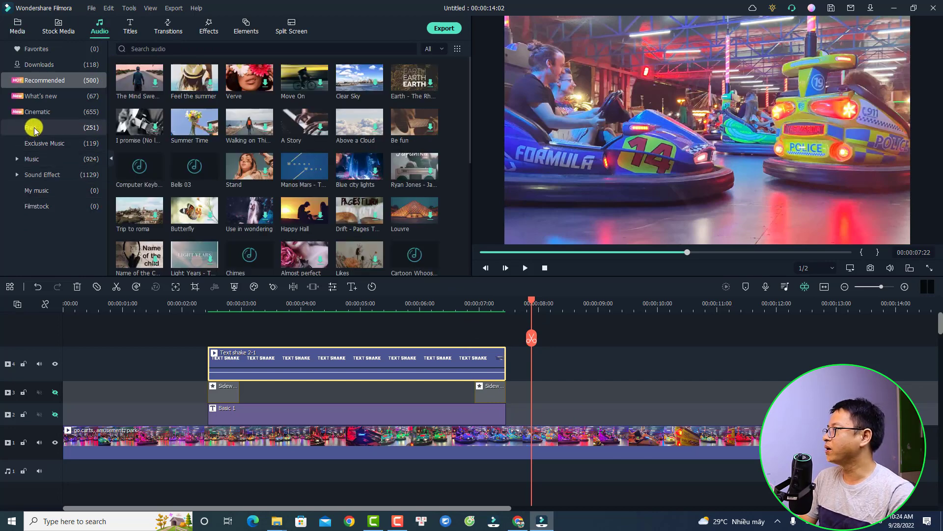
left_click(34, 128)
left_click(163, 50)
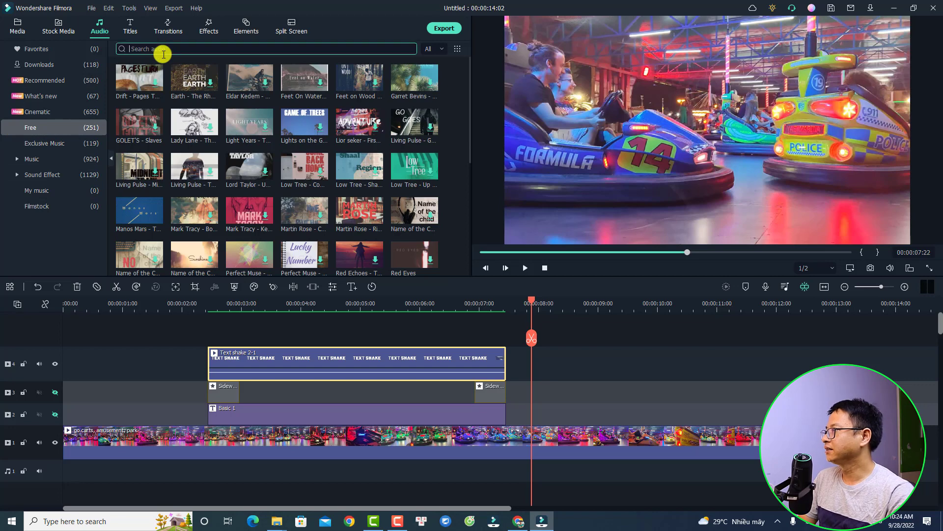
type("glit")
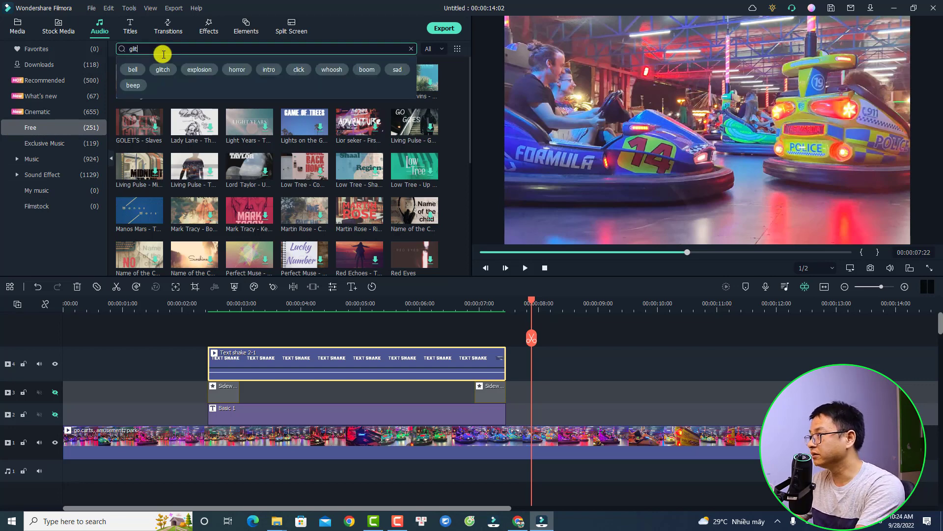
type("ch")
key("Return")
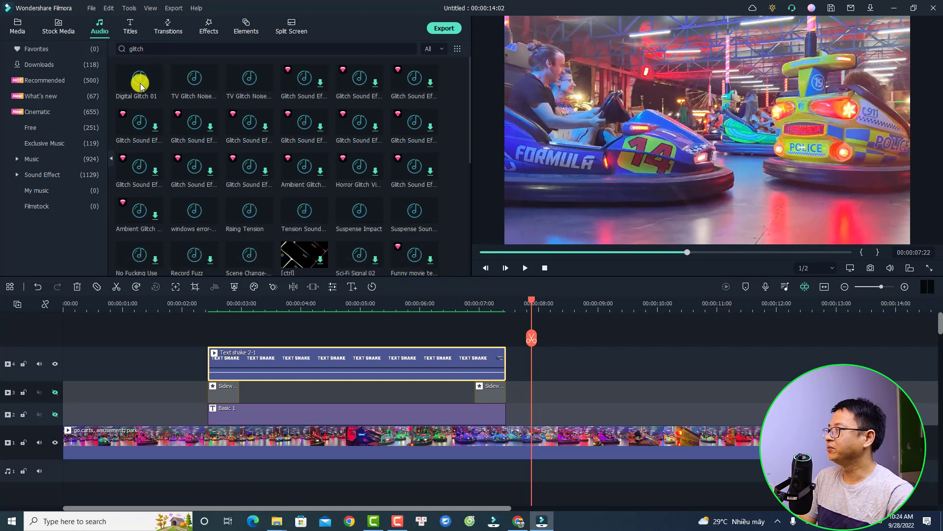
left_click_drag(140, 84, 239, 469)
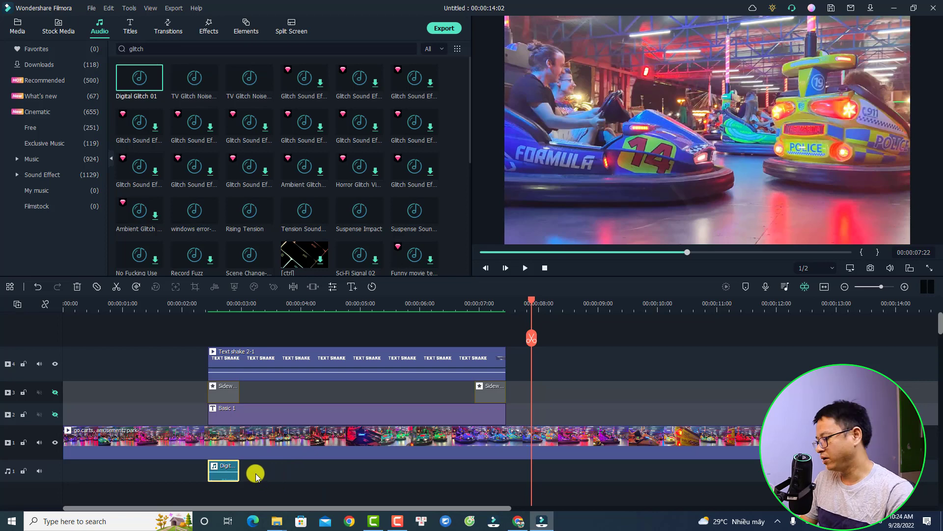
Step: Duplicate the Digital Glitch 01 sound and align the copy with the end of the Text shake 2-1 clip
key("ctrl+v")
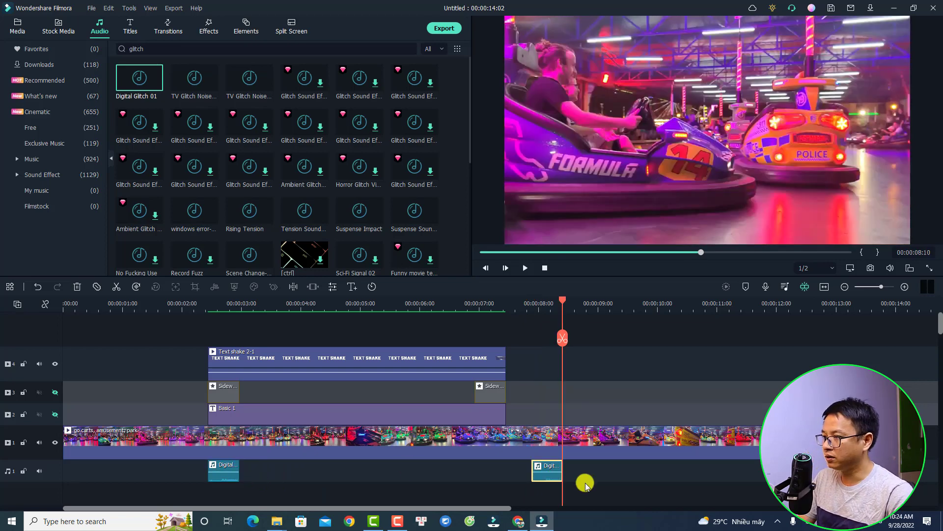
left_click_drag(553, 479, 491, 474)
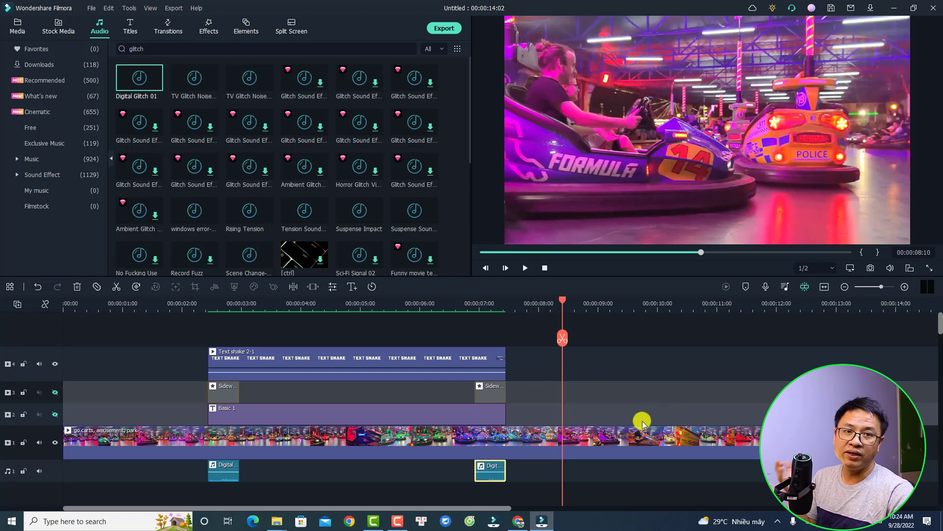